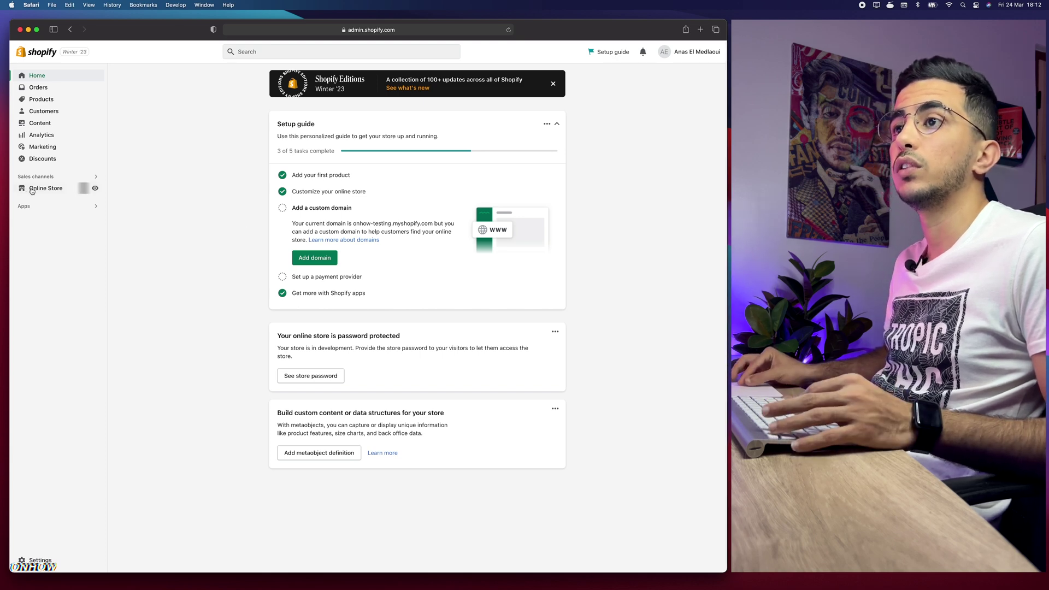
Start a new page from Online Store > Pages with Add page.
scroll(32, 190, up, 5)
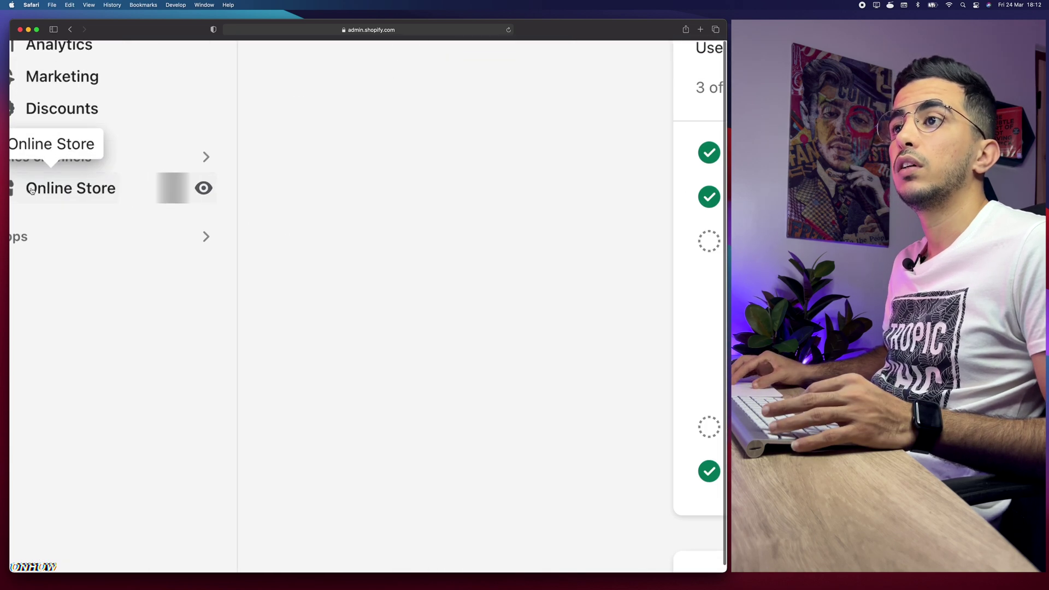
click(83, 199)
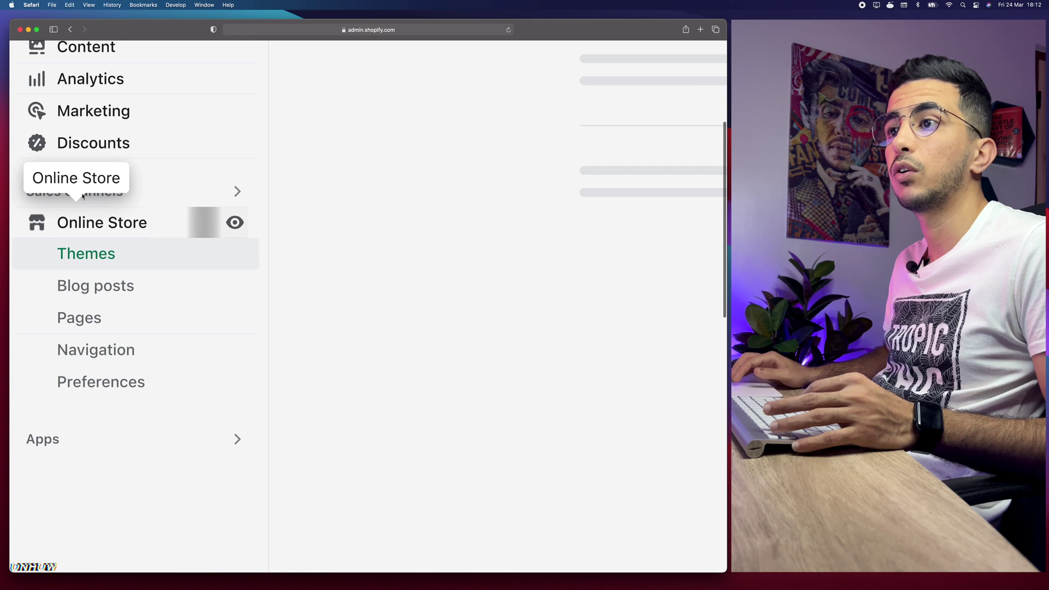
click(96, 317)
scroll(96, 322, down, 5)
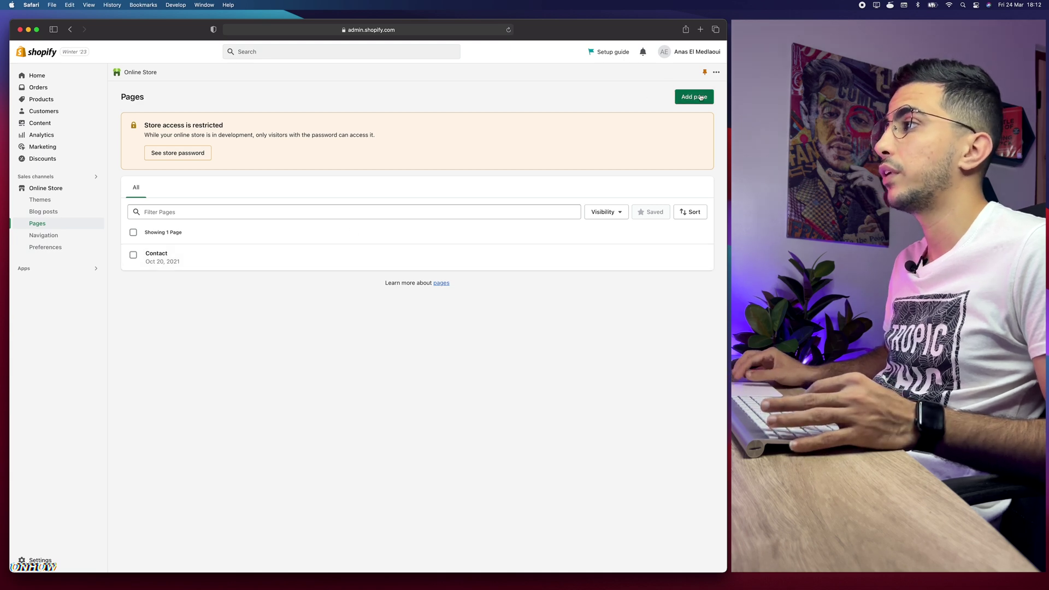
scroll(673, 104, up, 5)
click(673, 103)
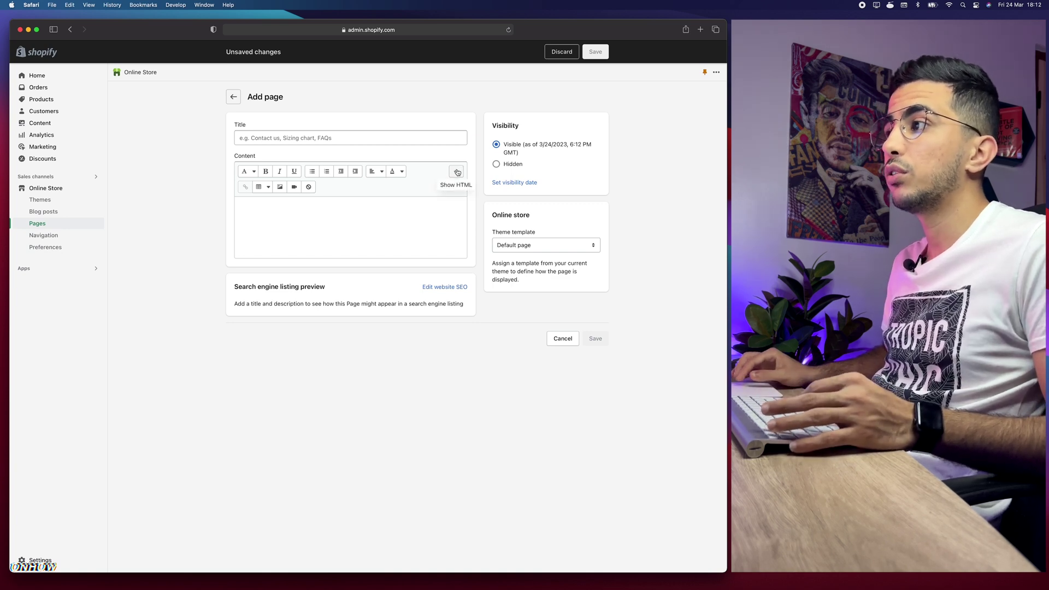
Switch the new page's Content editor to raw HTML mode.
scroll(457, 174, up, 5)
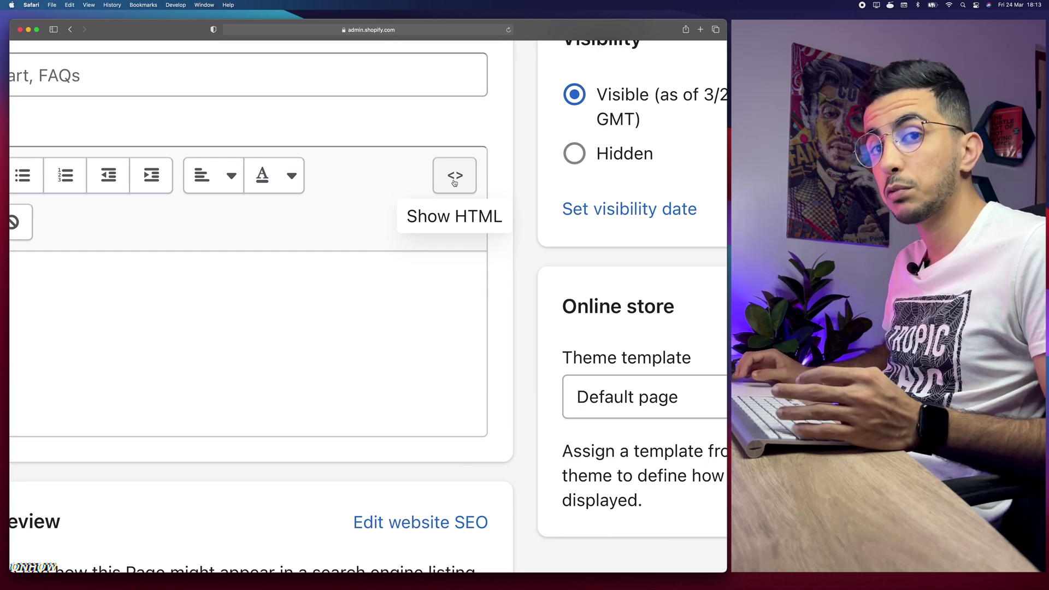
click(271, 285)
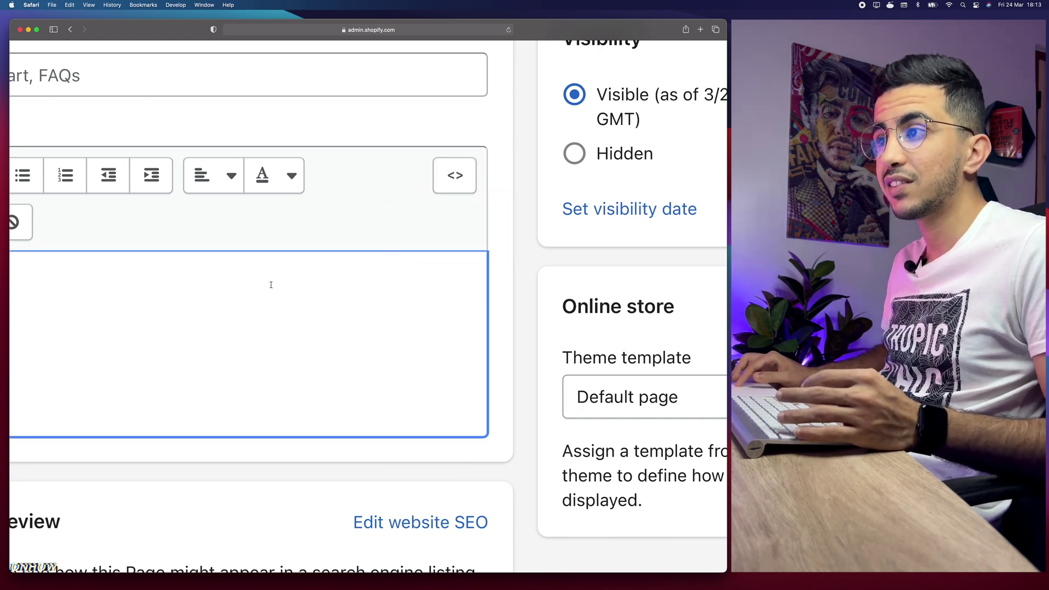
click(445, 184)
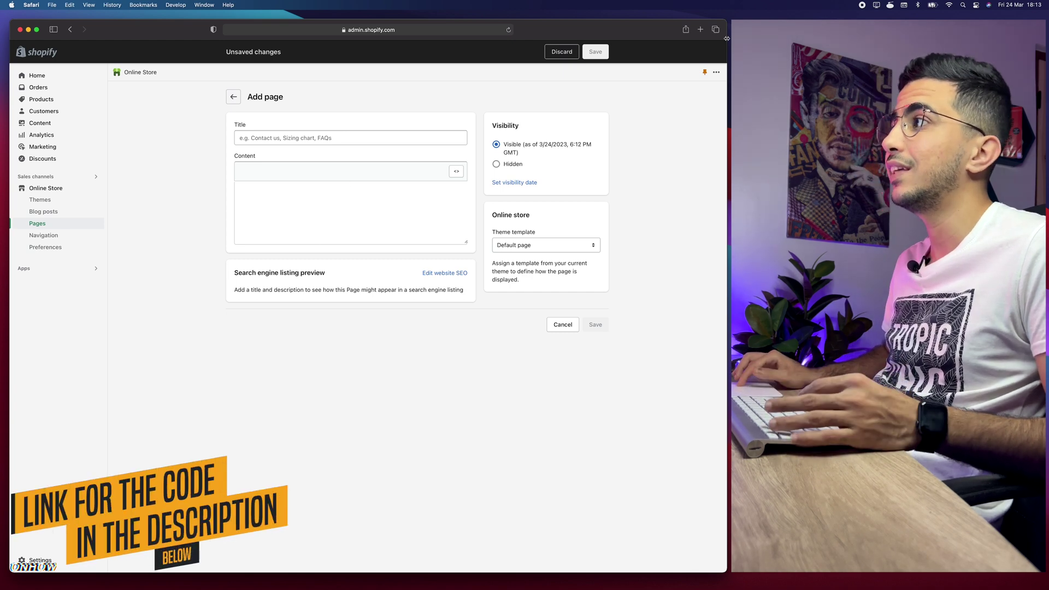
click(700, 30)
Load the Order Tracking Page paste in Pastebin.
text(https://pastebin.com/DPDCG1HV)
key(Return)
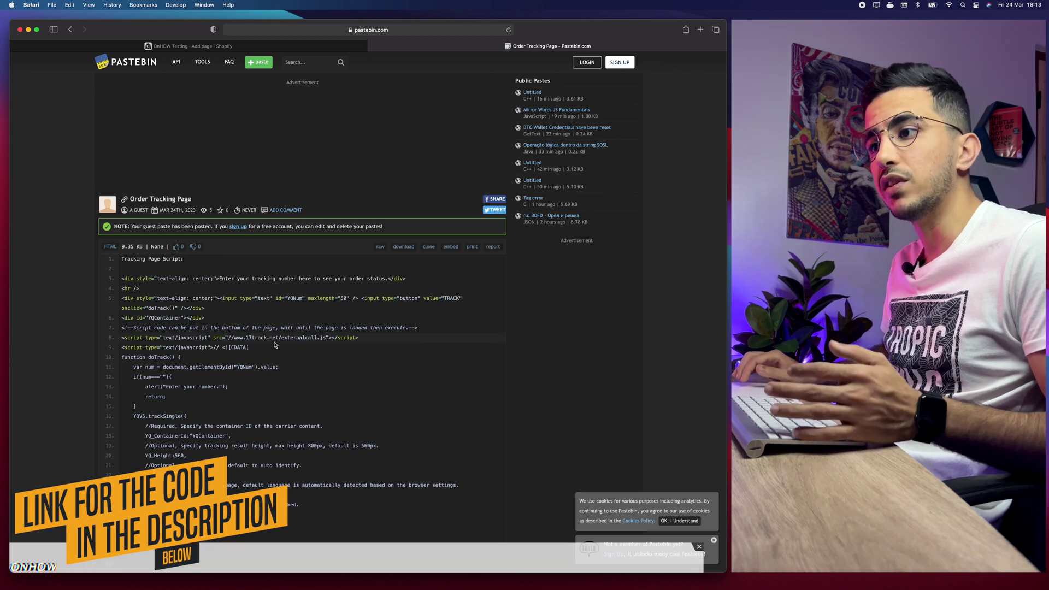
scroll(275, 345, down, 1)
scroll(275, 345, down, 5)
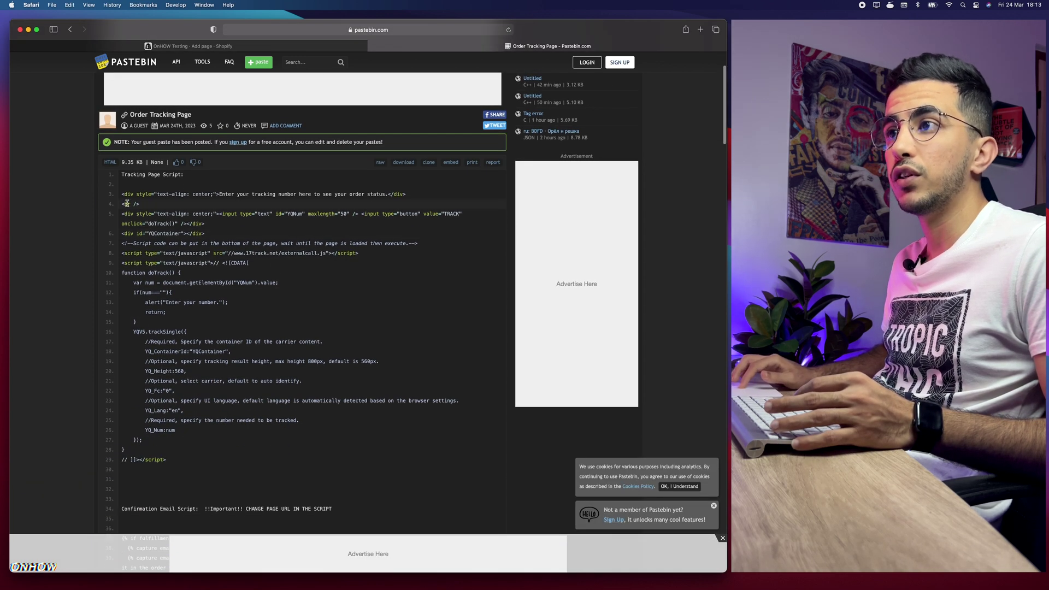
Copy the tracking script on lines 3–29 and return to the Shopify draft.
drag(122, 193, 197, 244)
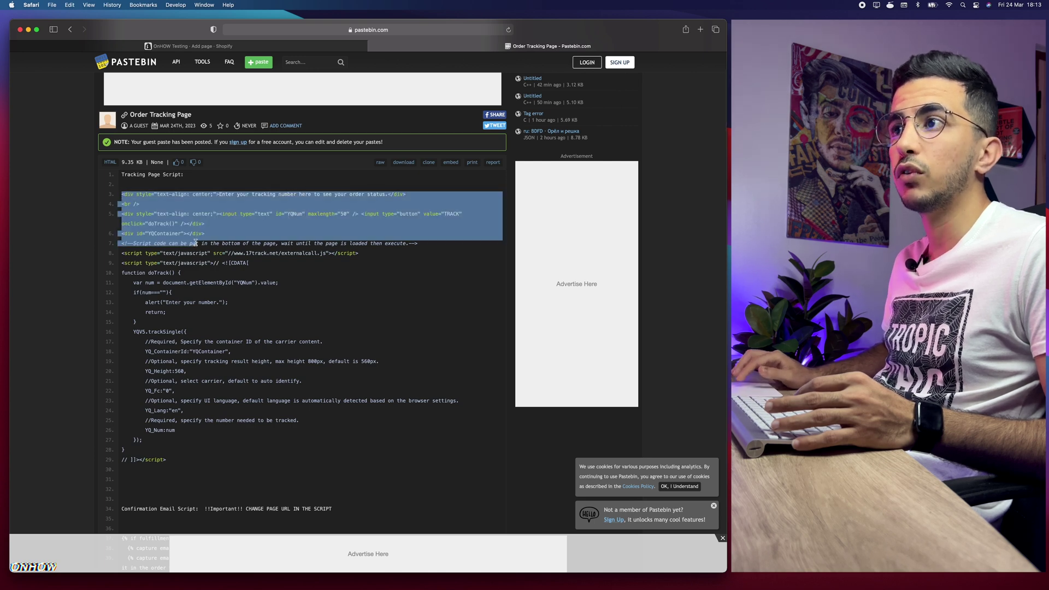
click(137, 192)
drag(121, 174, 185, 175)
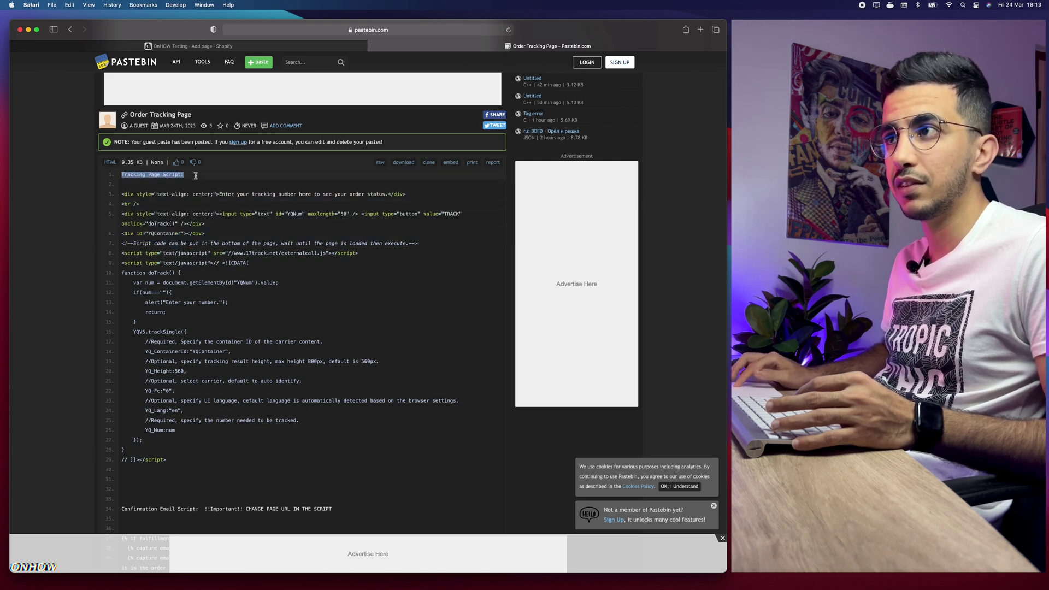
click(150, 200)
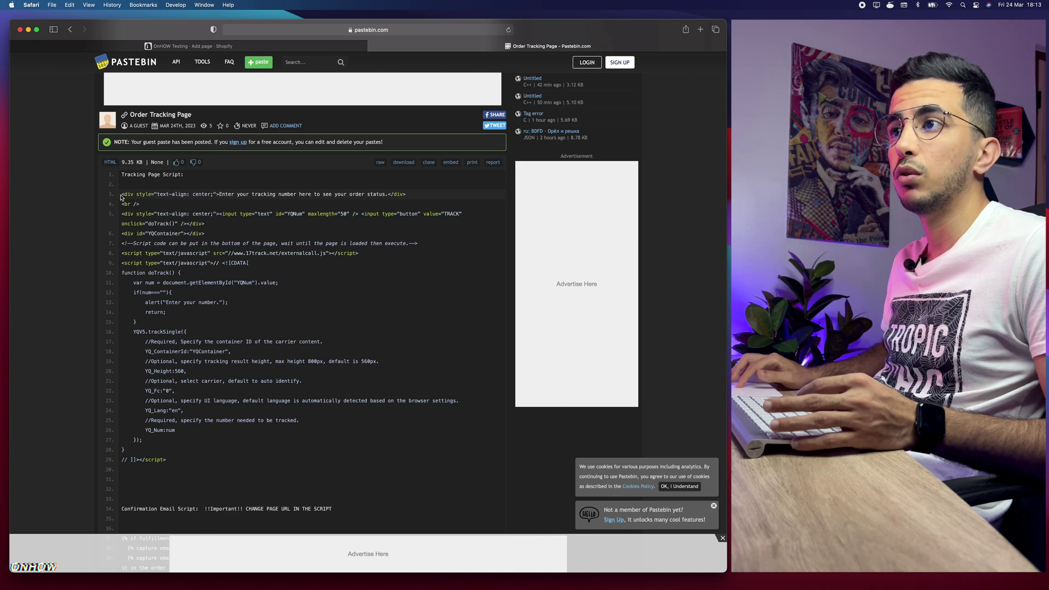
drag(122, 194, 171, 458)
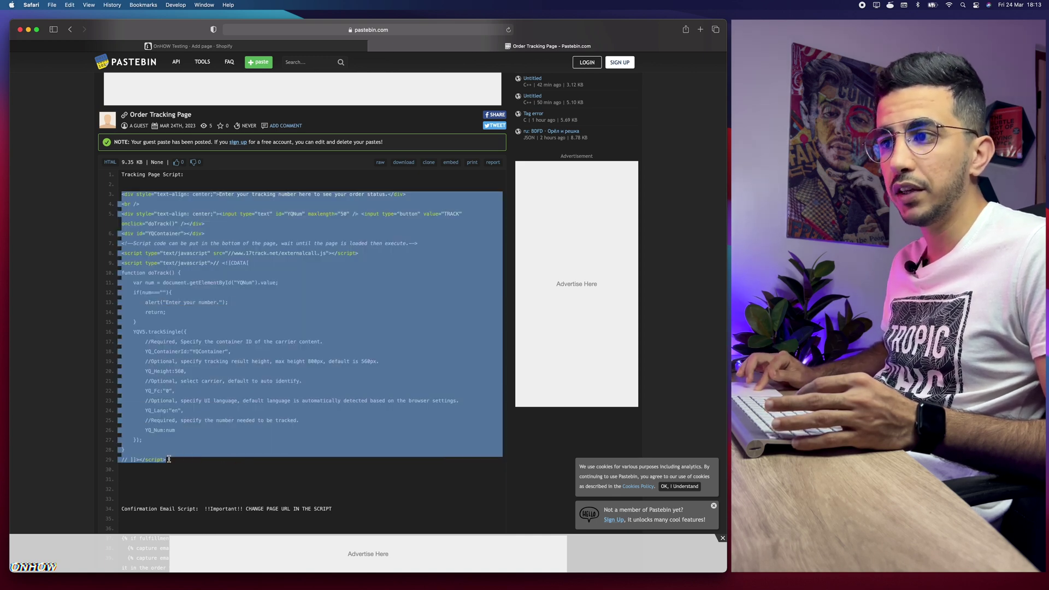
right_click(197, 291)
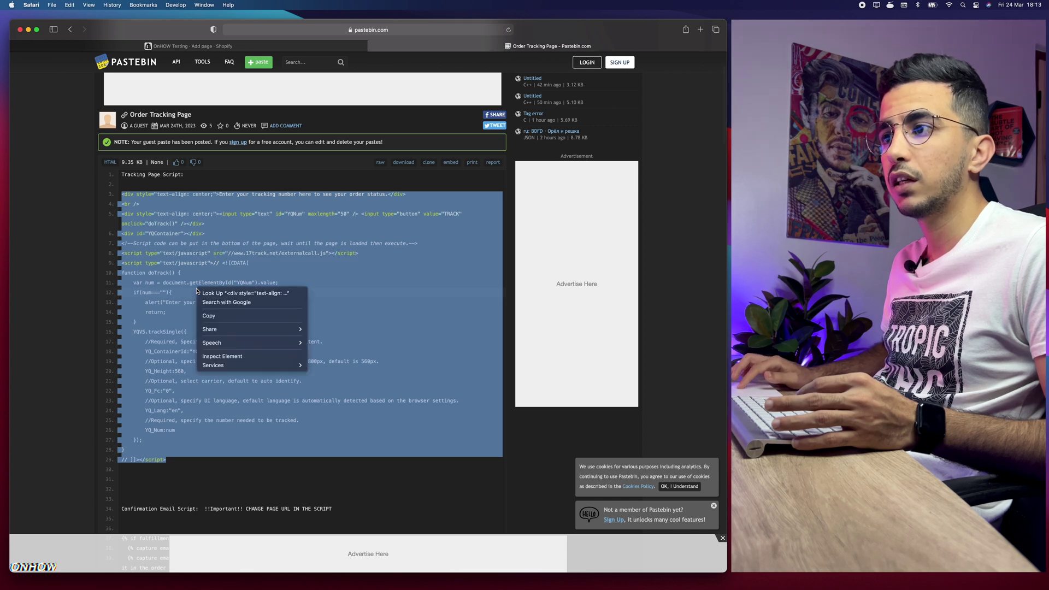
click(222, 316)
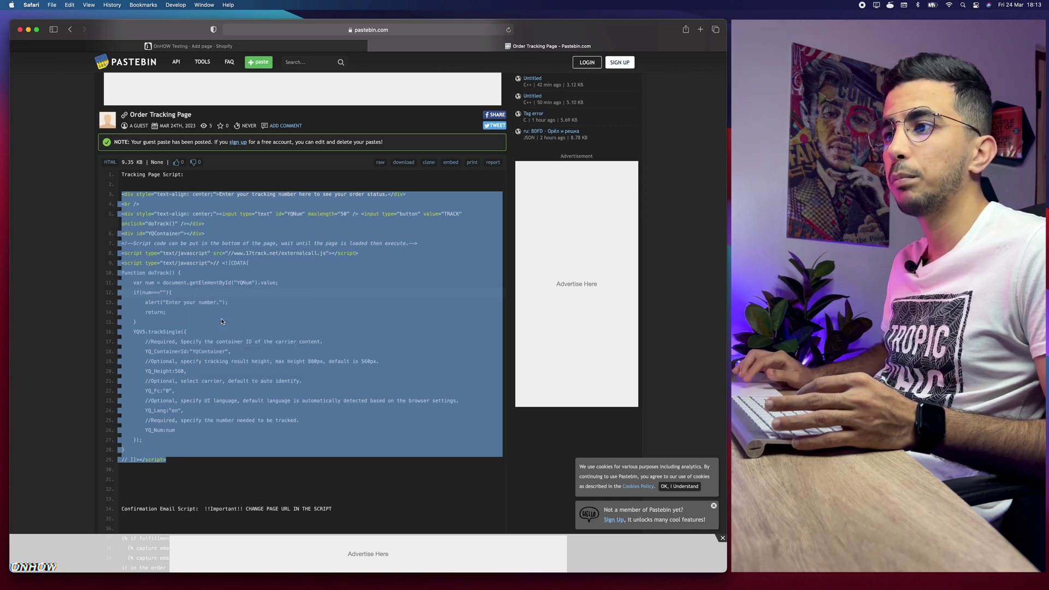
click(301, 49)
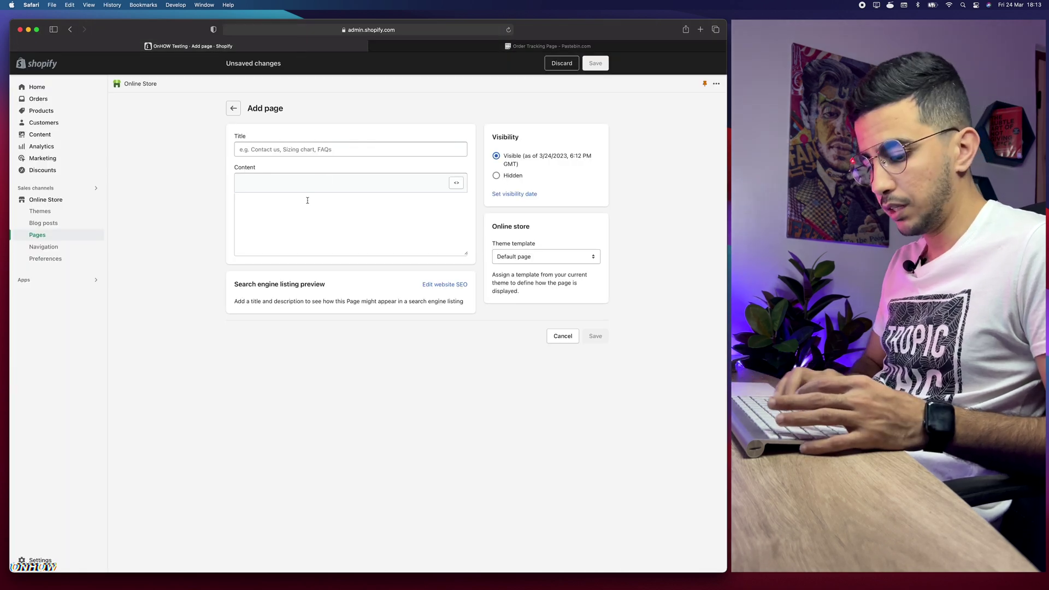
Paste the tracking script as content, title the page 'Order Tracking', and save it.
key(super+v)
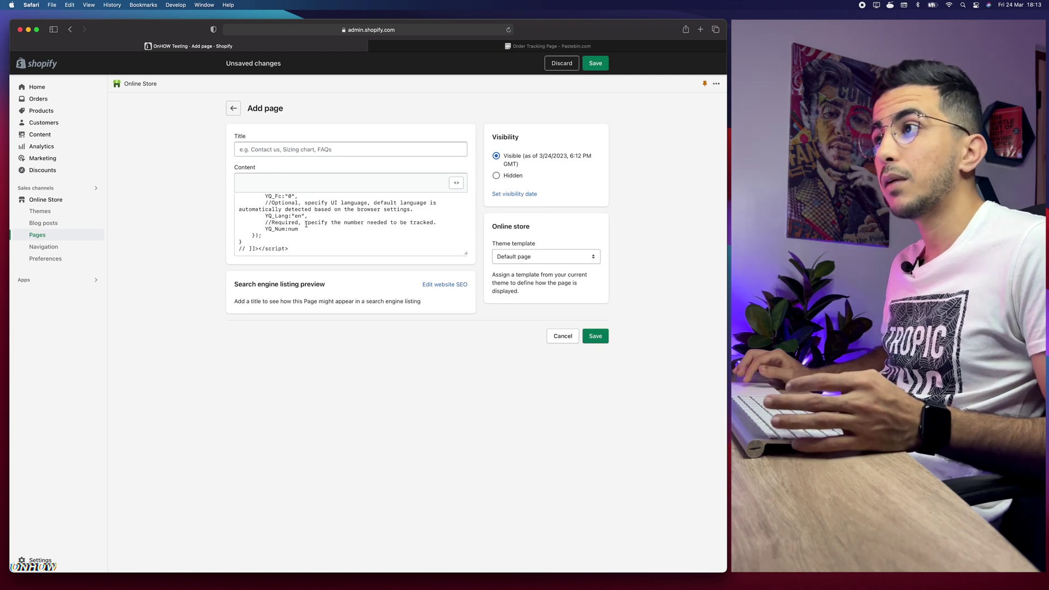
click(293, 150)
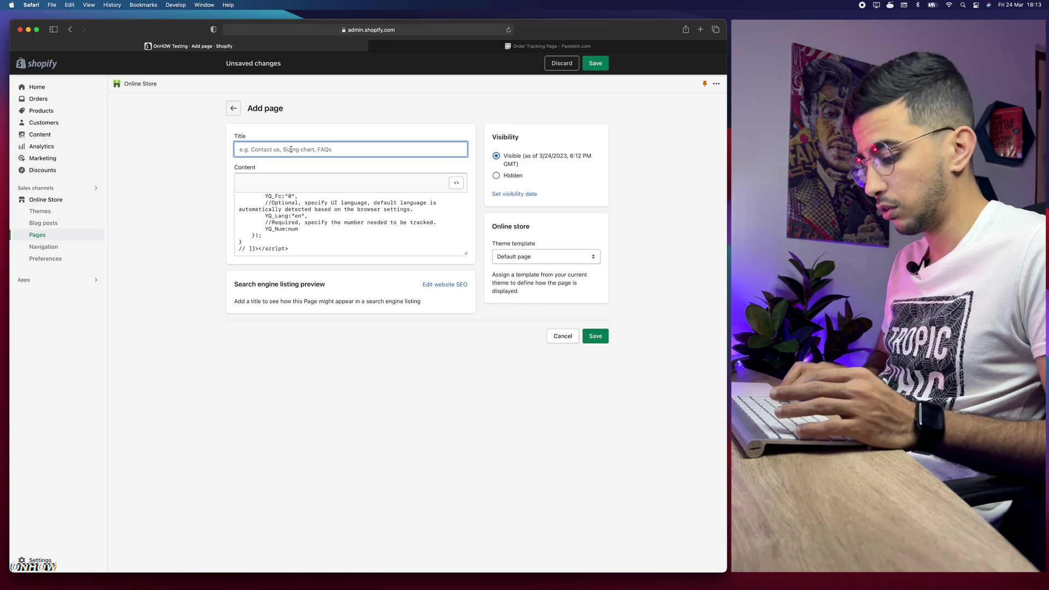
text(Order Tra)
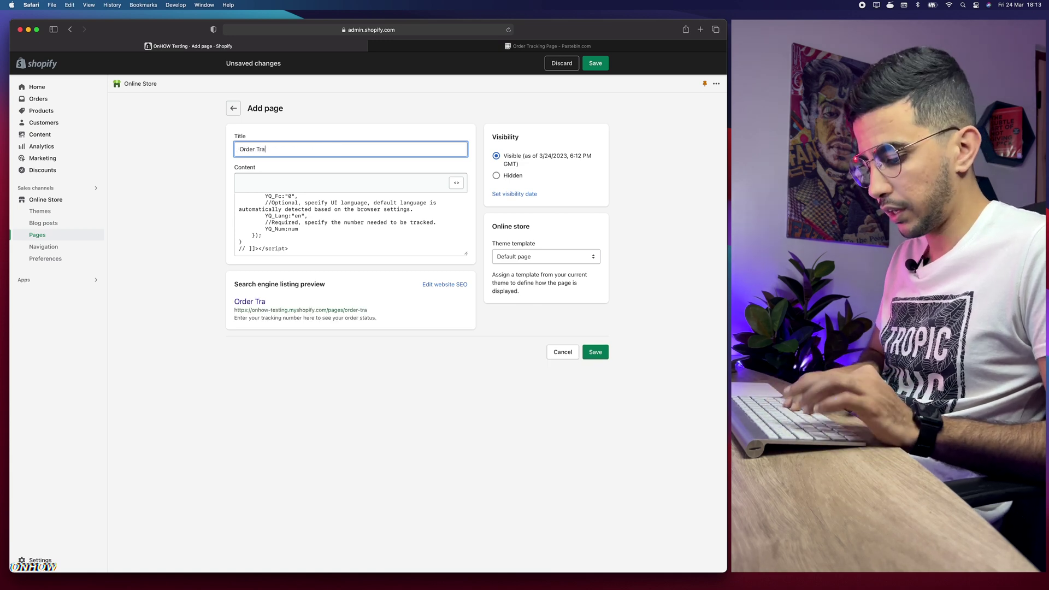
text(cking)
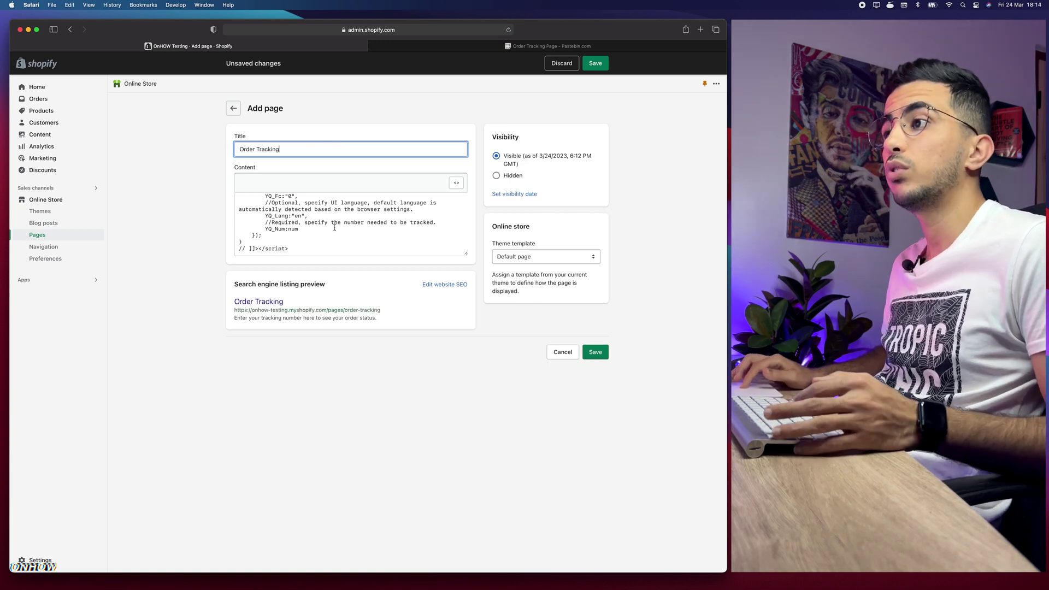
scroll(315, 231, up, 10)
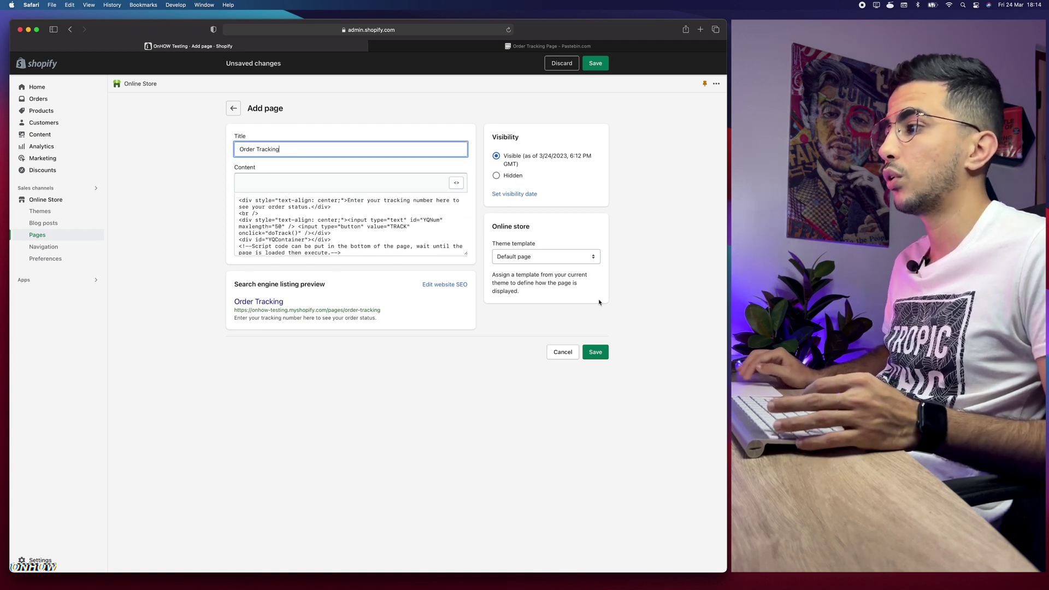
click(595, 352)
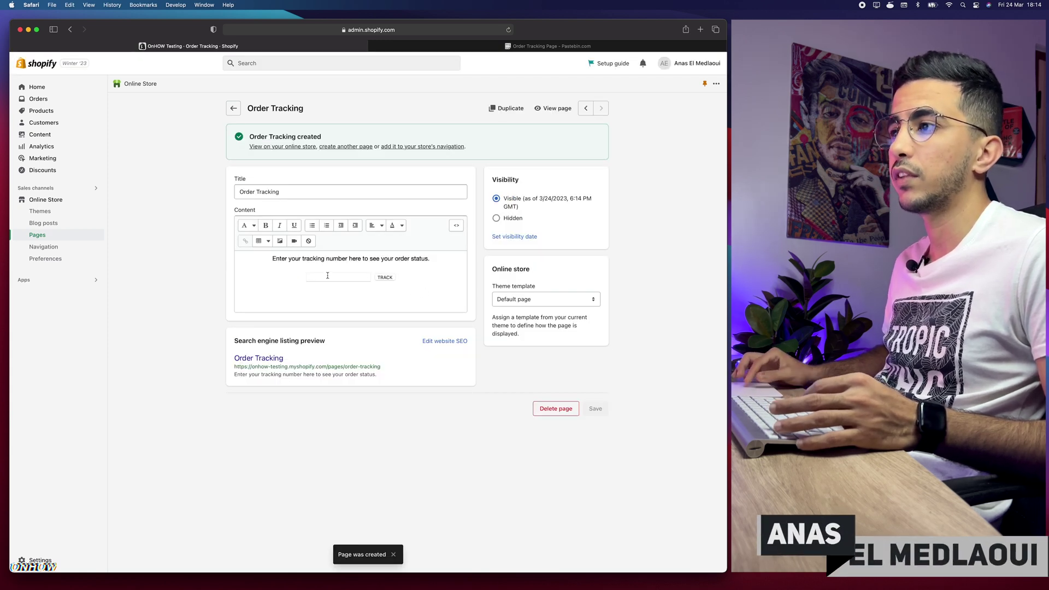
scroll(327, 276, up, 5)
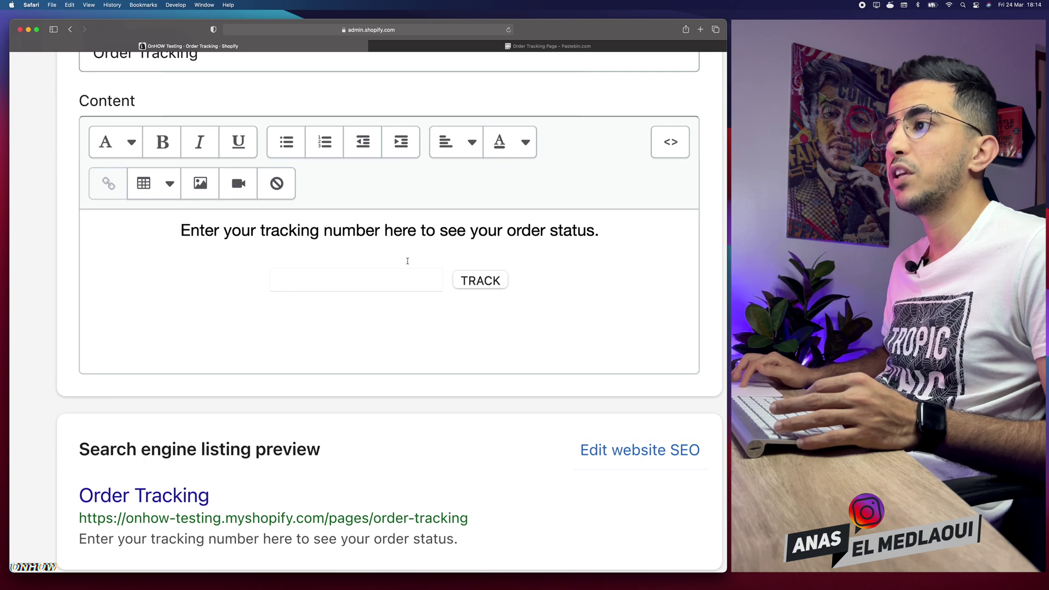
click(331, 281)
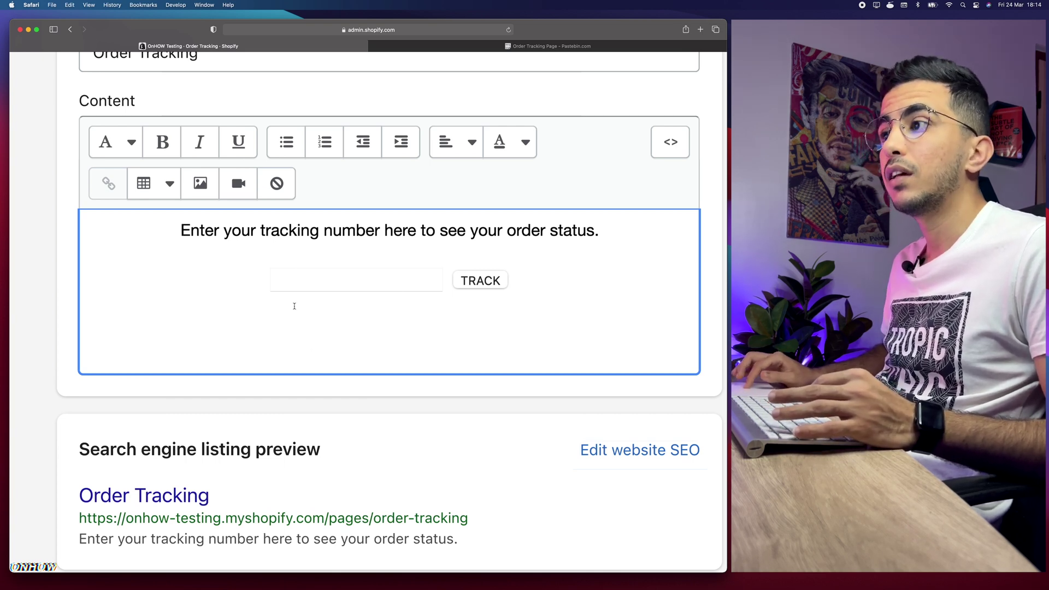
key(super+0)
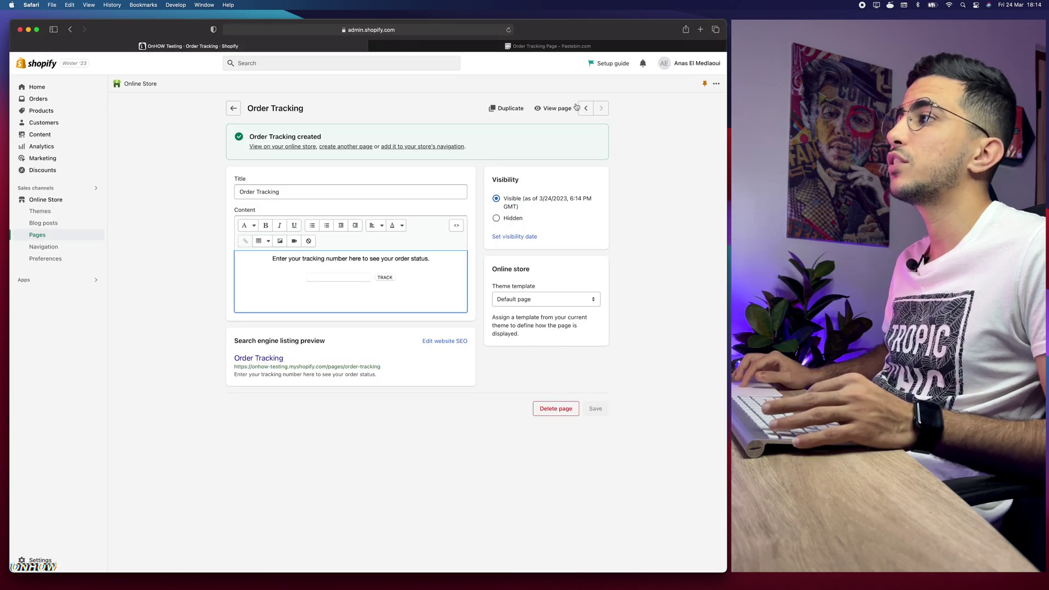
click(553, 109)
click(557, 111)
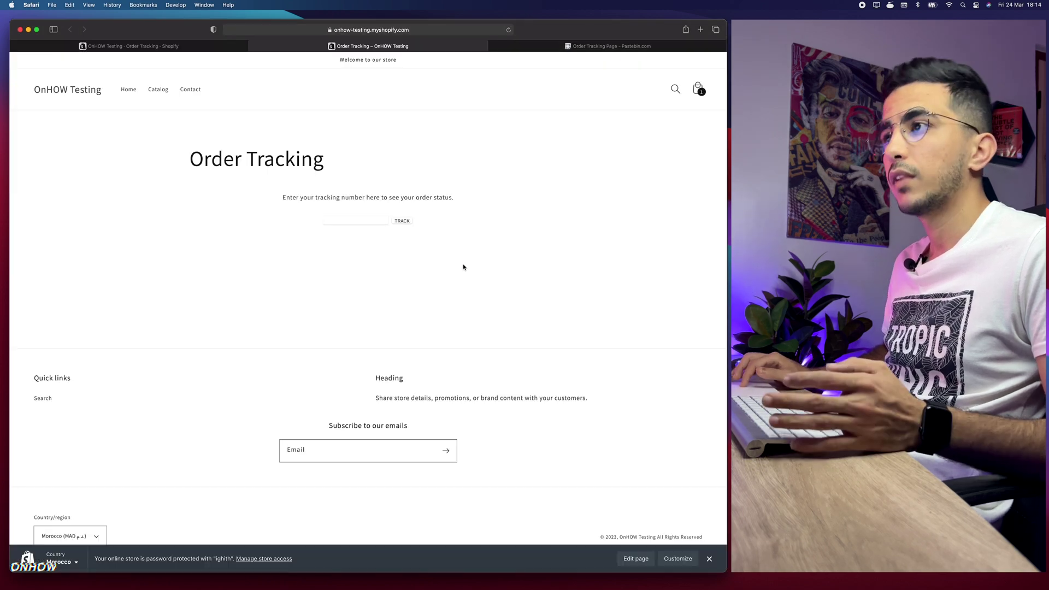
click(355, 220)
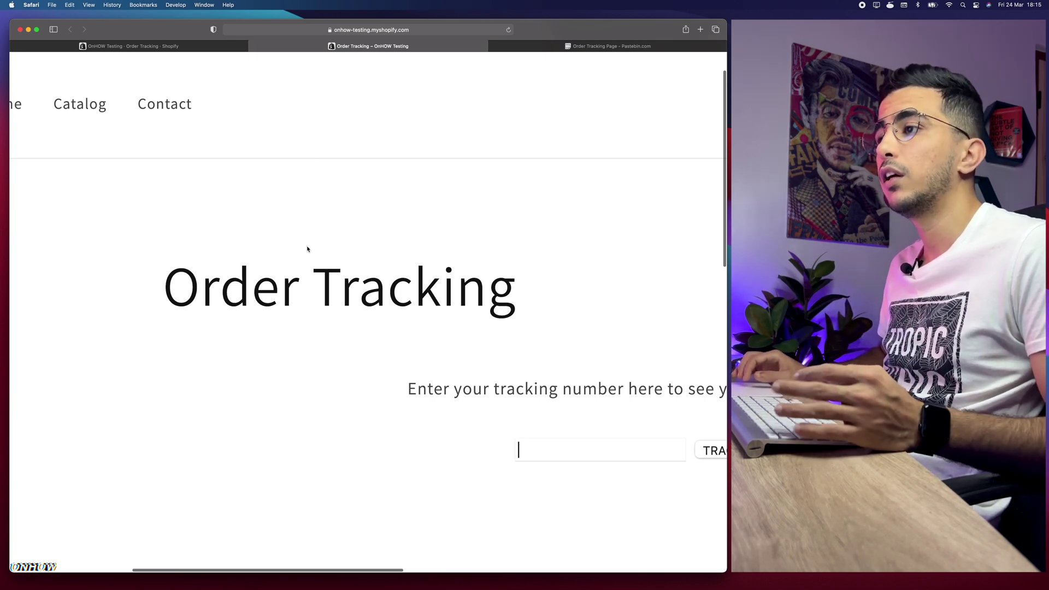
key(super+0)
key(ctrl+shift+Tab)
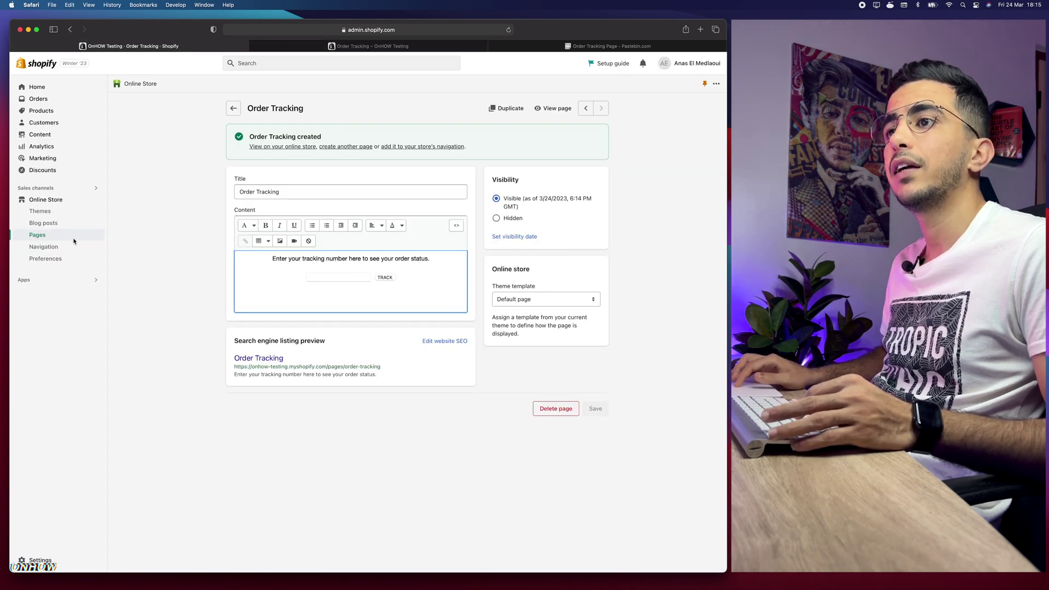
Open the Main menu under Navigation and start a new menu item.
scroll(35, 250, up, 5)
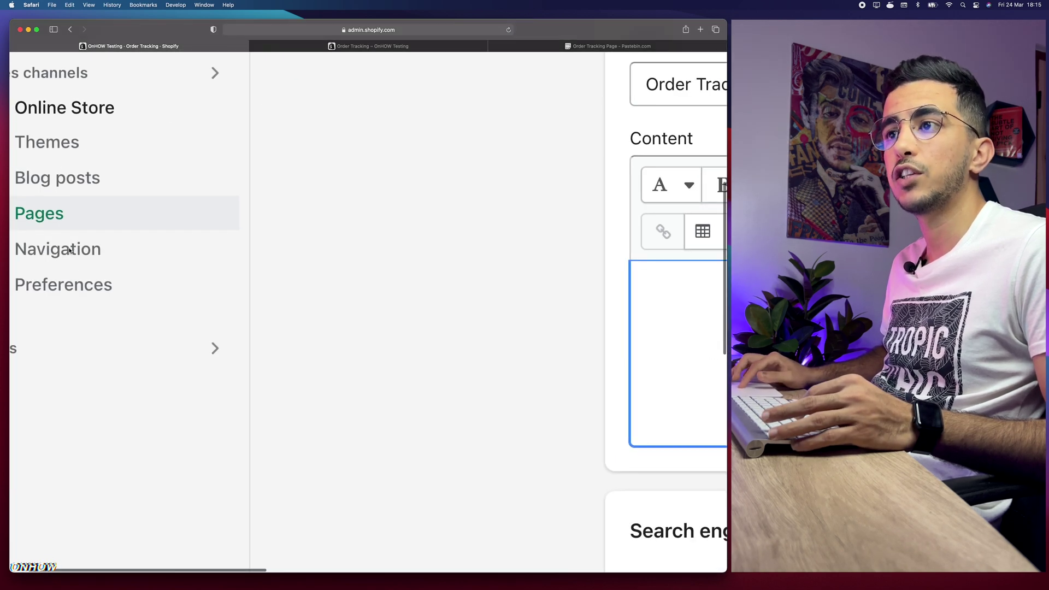
click(69, 250)
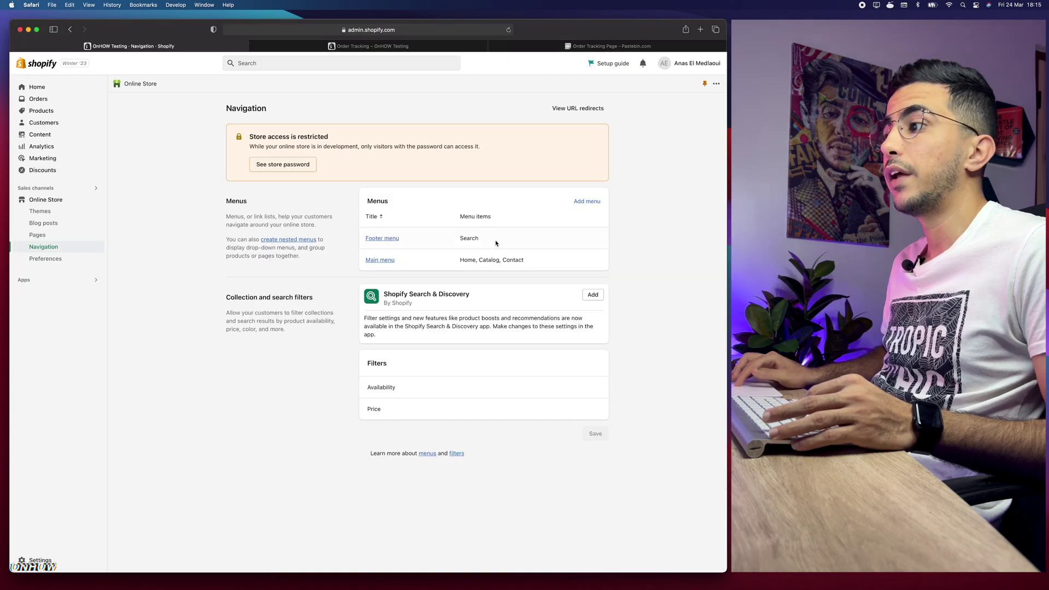
scroll(396, 258, up, 5)
scroll(375, 262, down, 5)
click(383, 256)
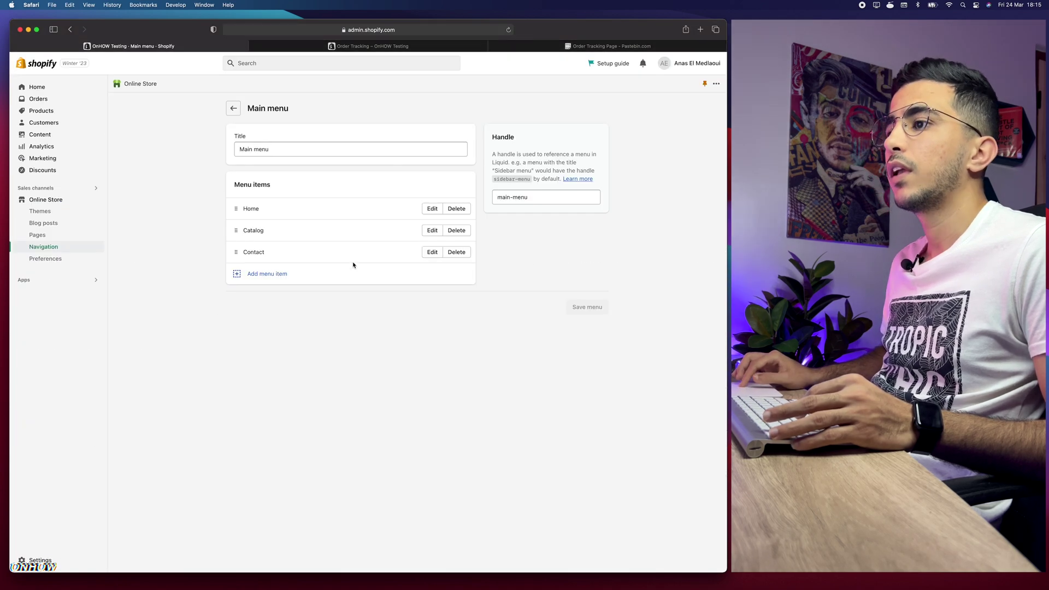
click(266, 275)
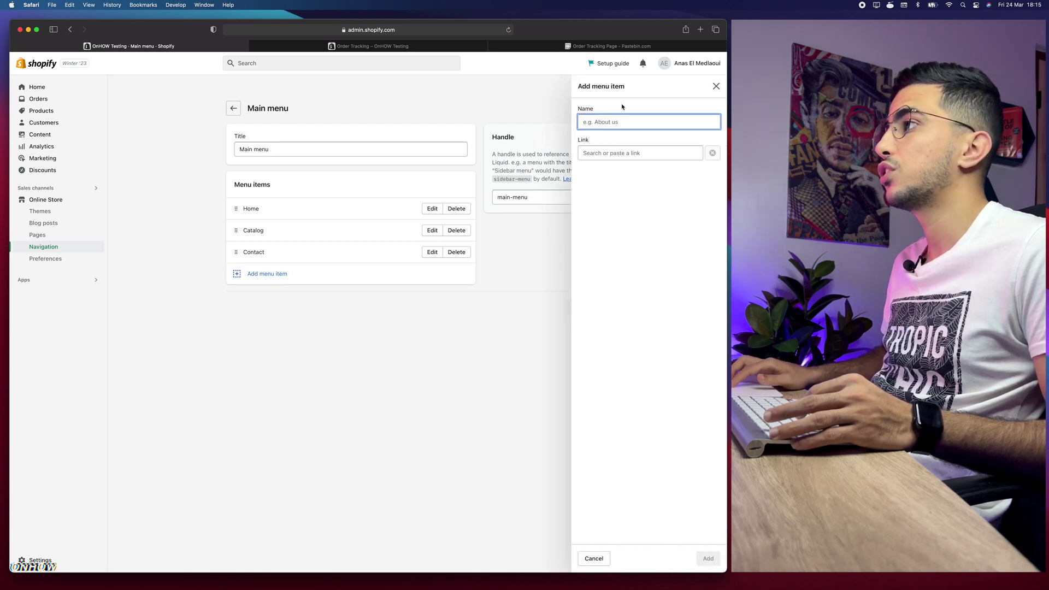
Link the new item to the Order Tracking page, add it, and save the menu.
click(609, 153)
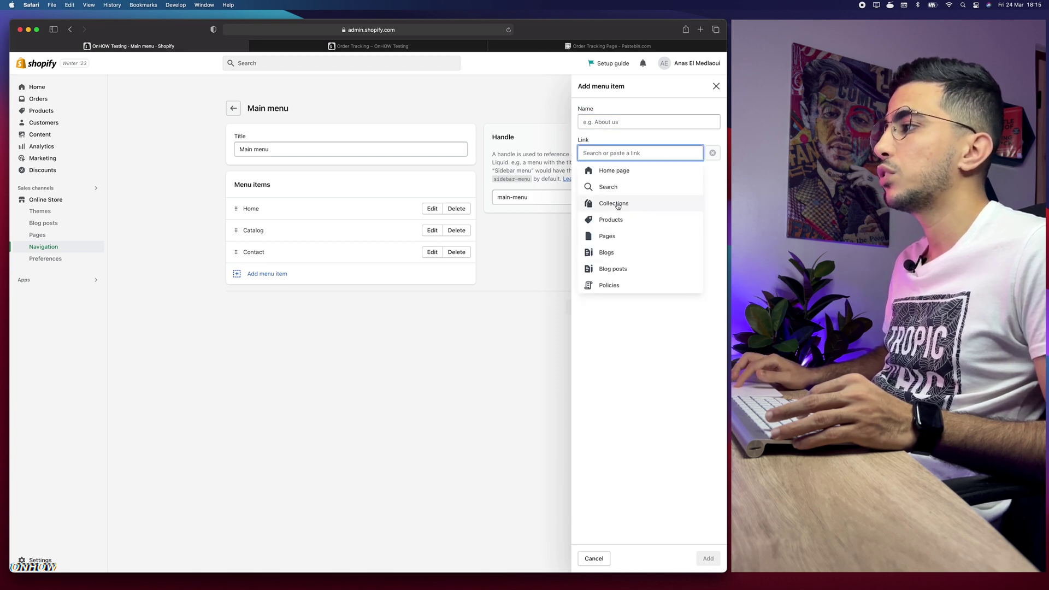
click(607, 237)
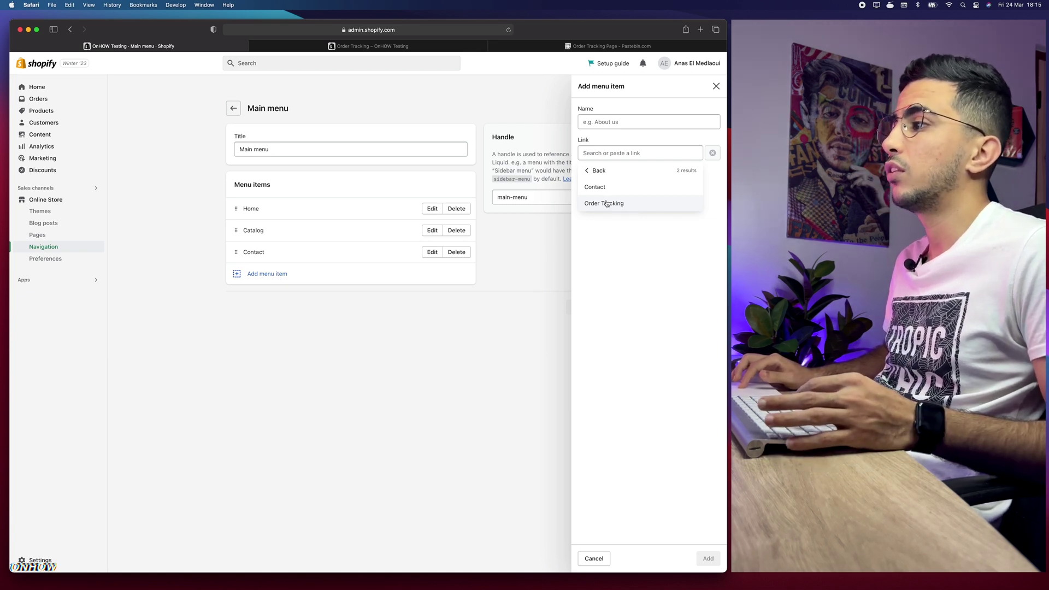
click(616, 204)
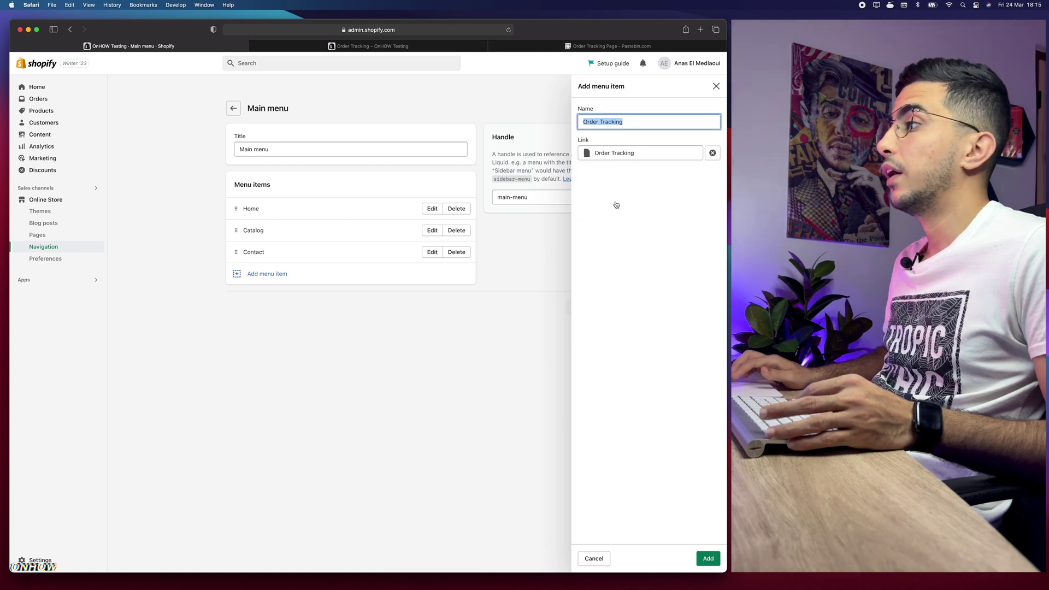
click(708, 561)
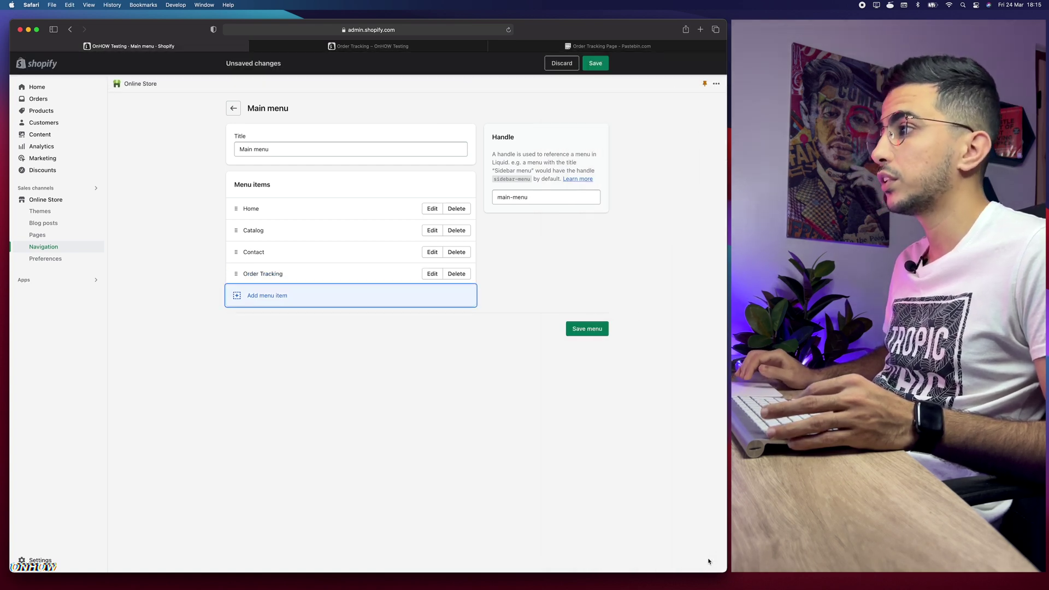
click(588, 330)
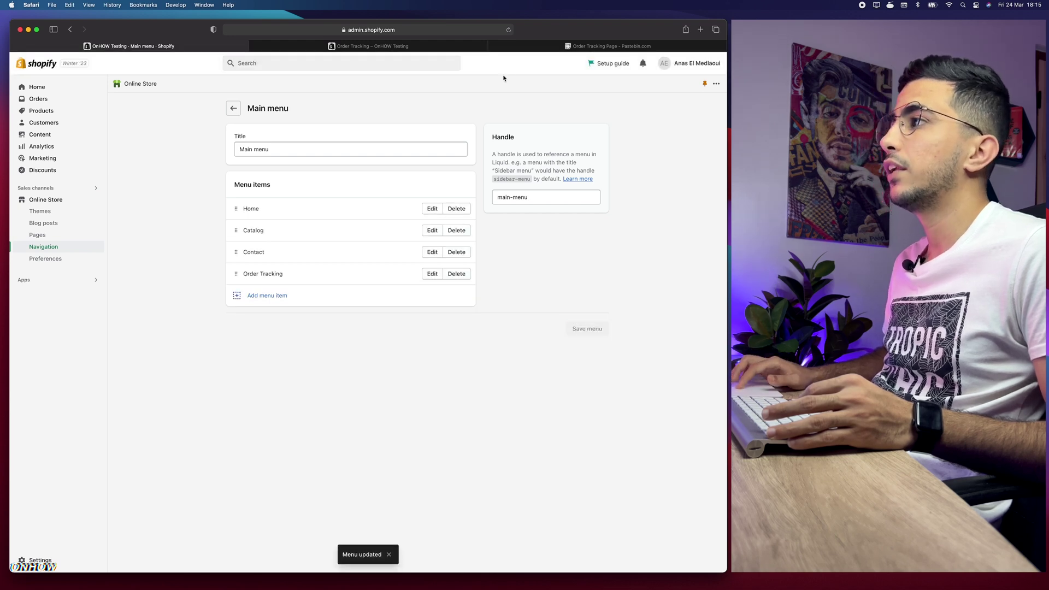
click(551, 48)
click(418, 44)
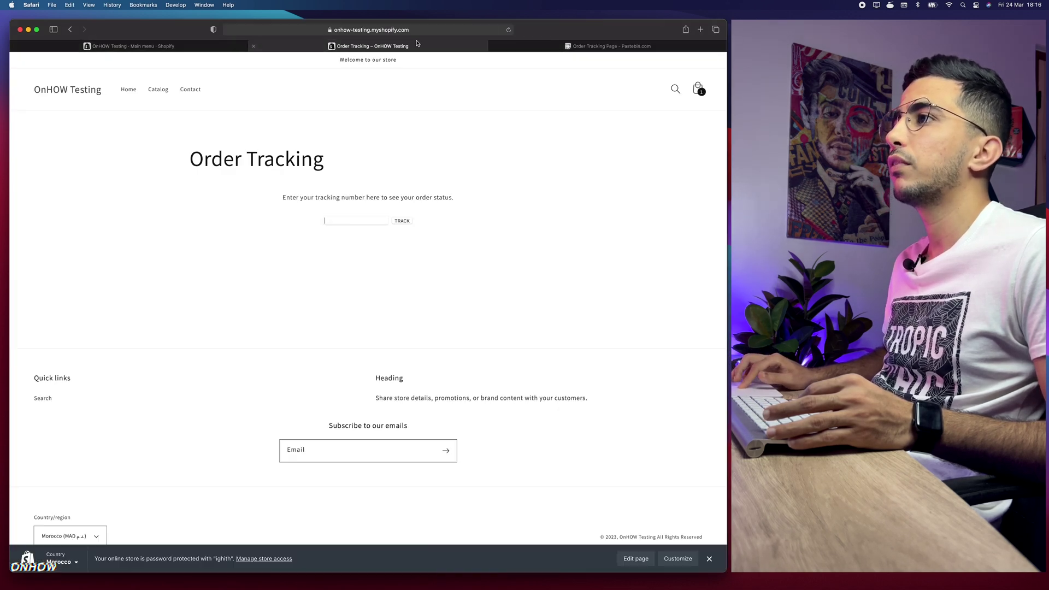
Reload the storefront and open the new Order Tracking link from the header menu.
click(407, 29)
key(Return)
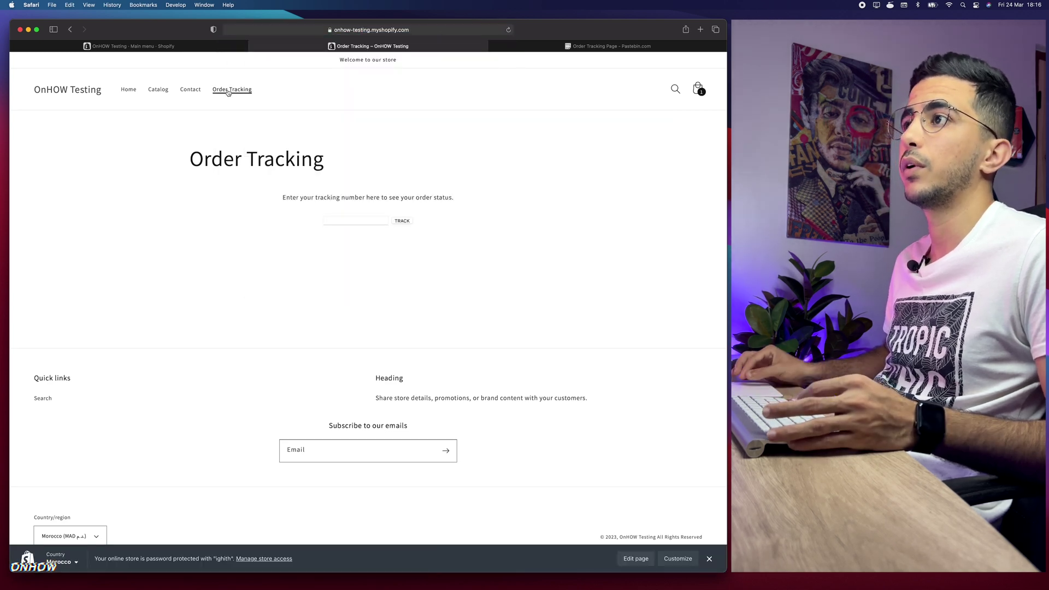
scroll(234, 93, up, 5)
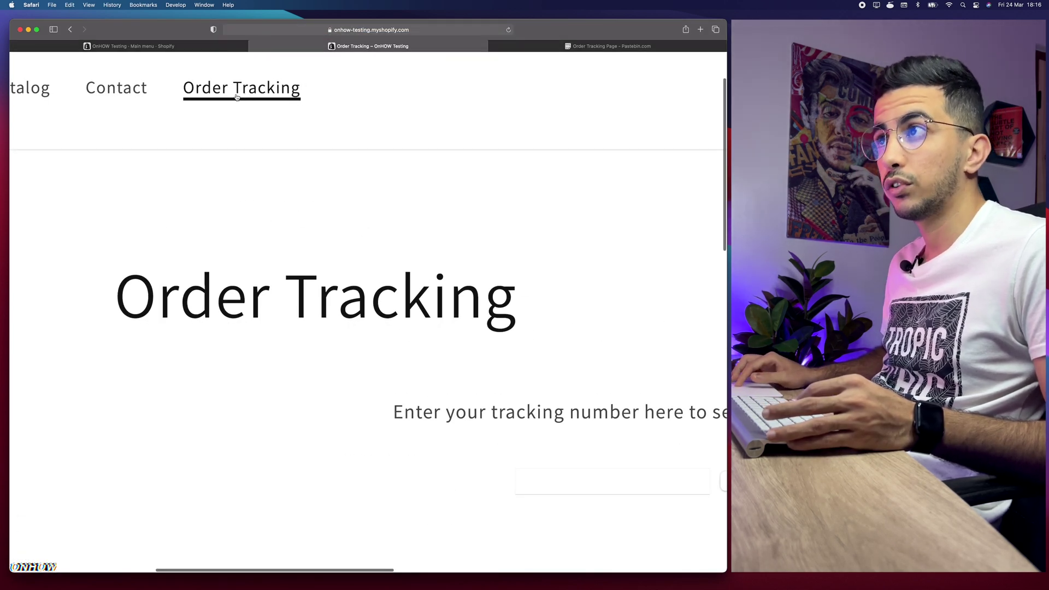
scroll(235, 98, down, 5)
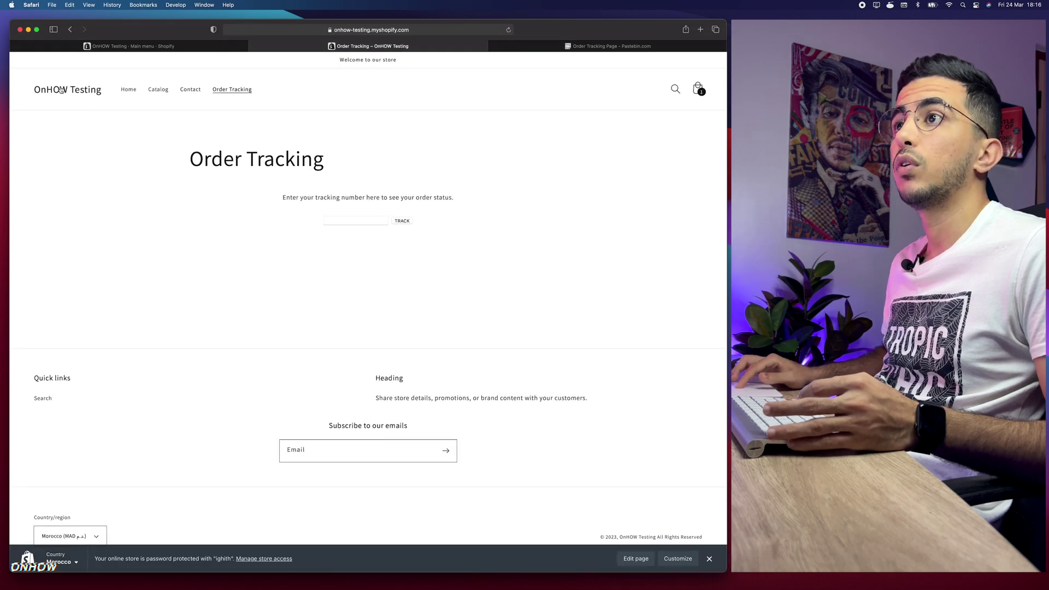
click(62, 89)
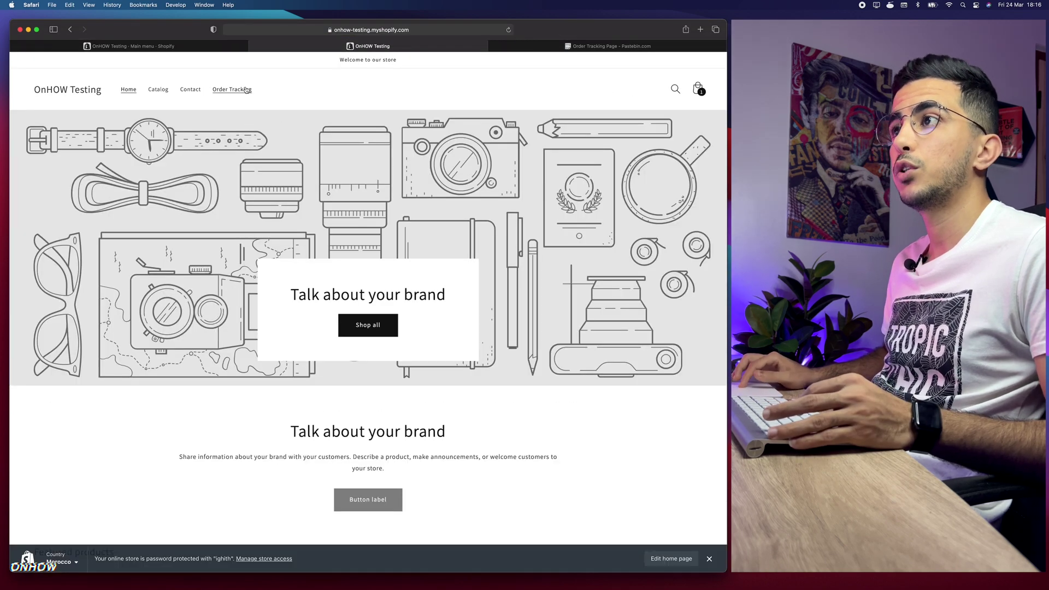
click(236, 92)
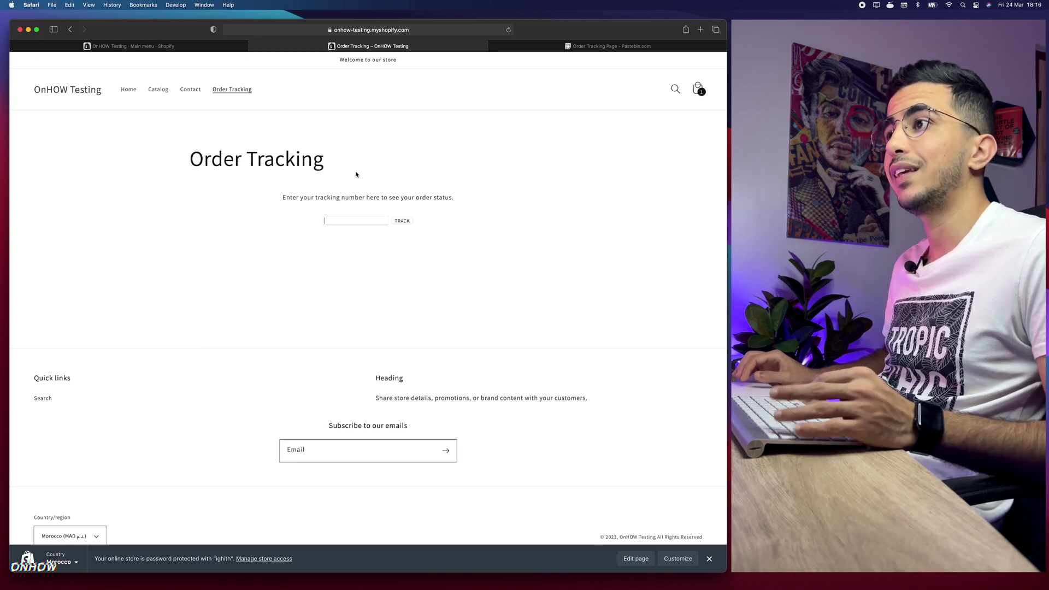
click(155, 47)
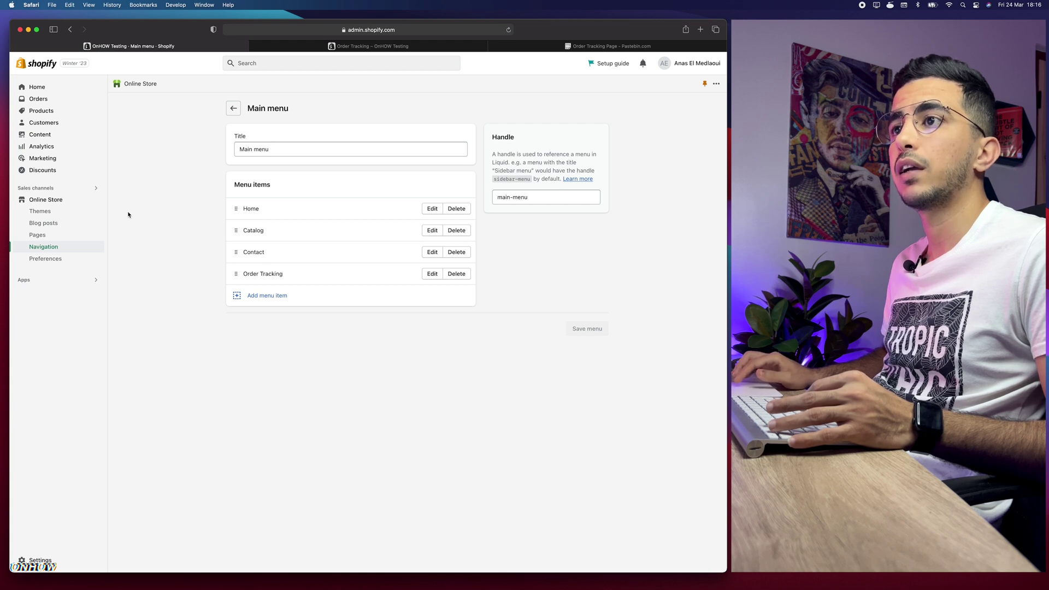
Open Edit code for the Shipping confirmation template under Settings > Notifications.
click(37, 561)
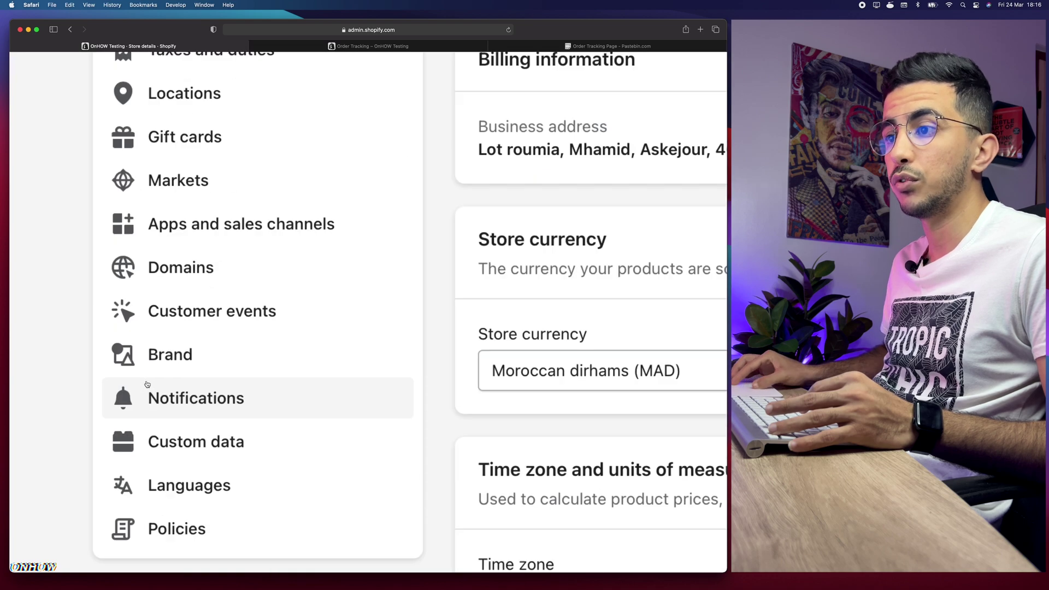
click(197, 397)
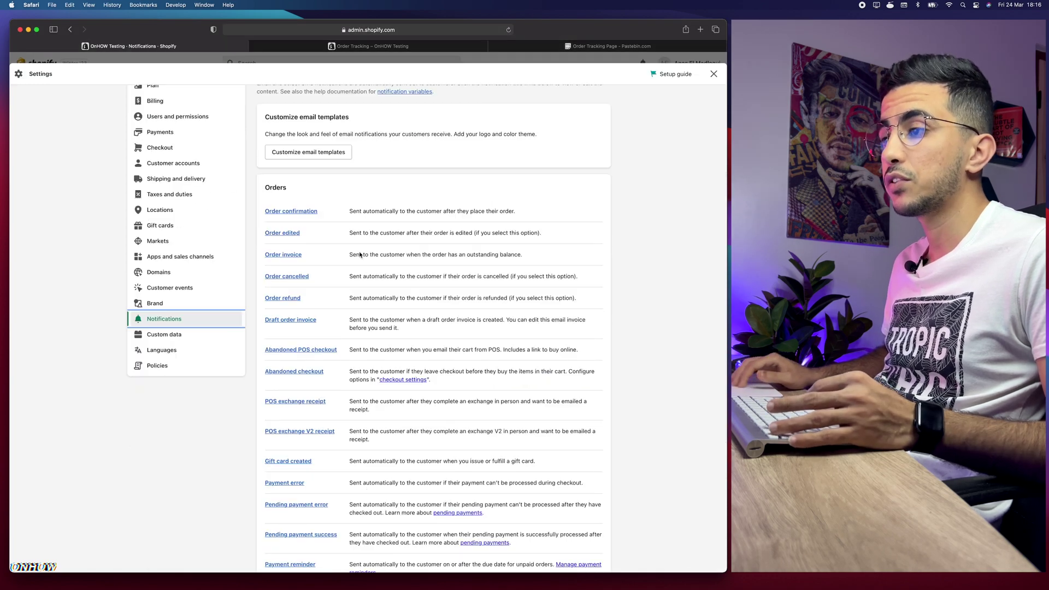
scroll(360, 254, down, 10)
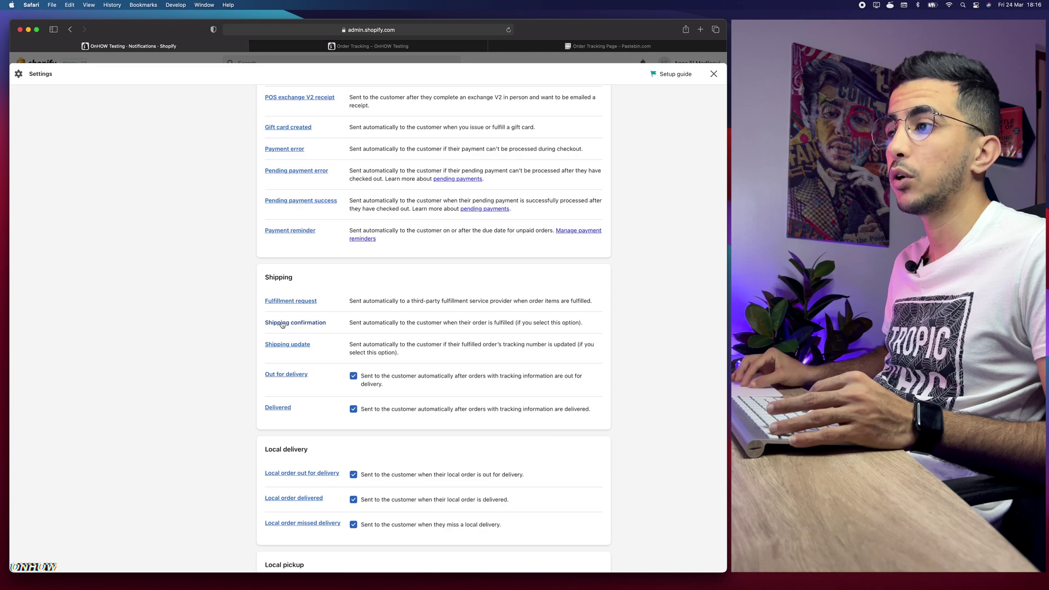
click(283, 323)
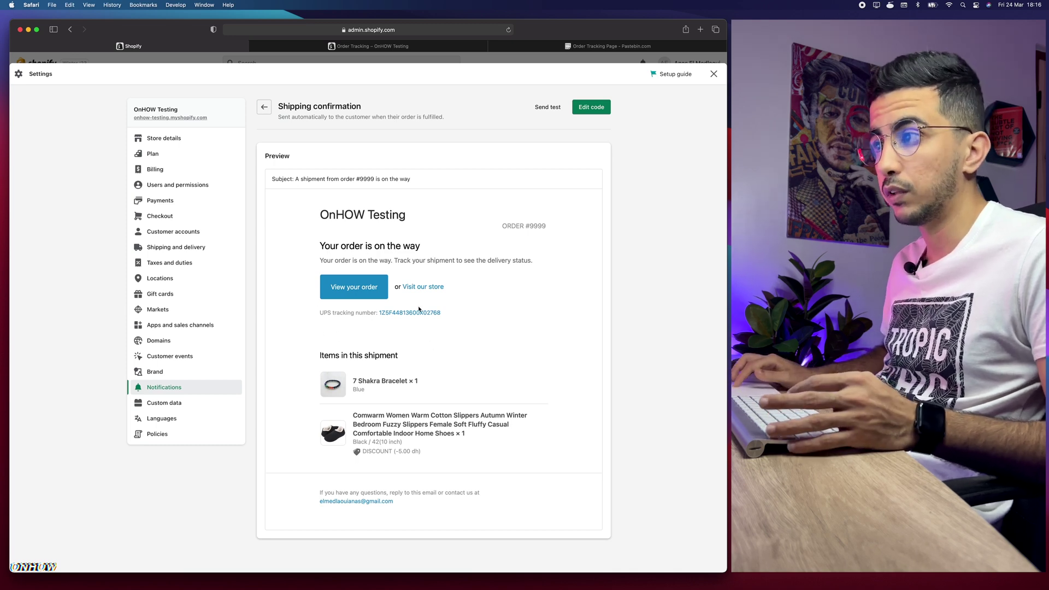
scroll(580, 114, up, 5)
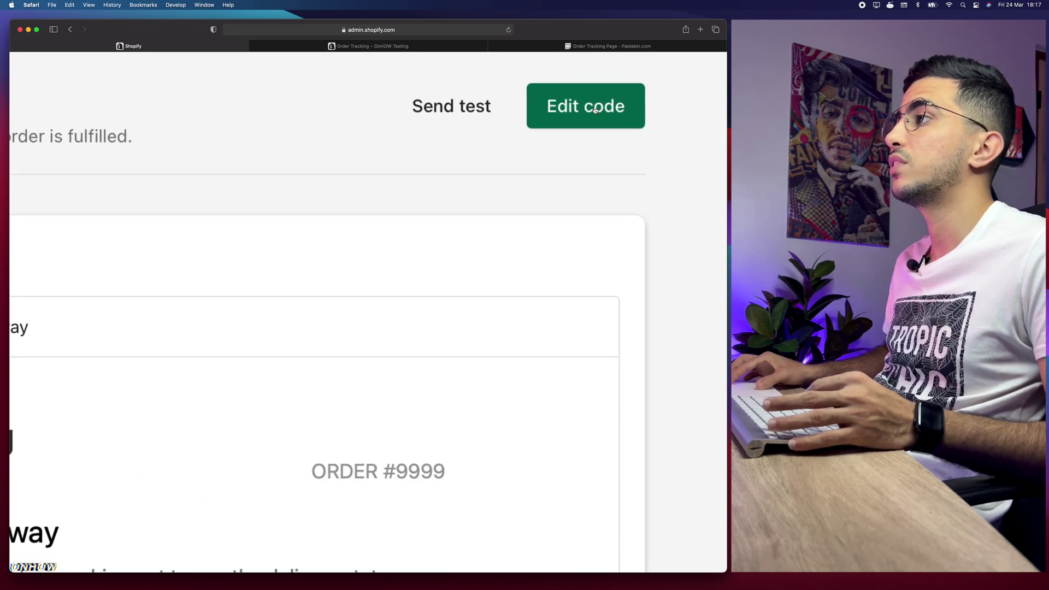
scroll(575, 116, down, 5)
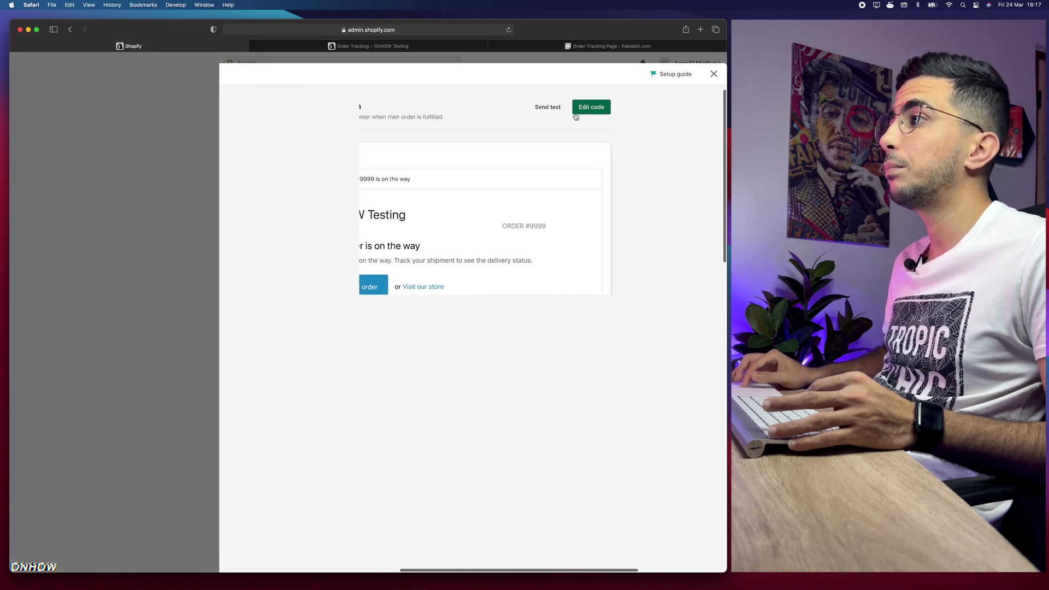
click(579, 112)
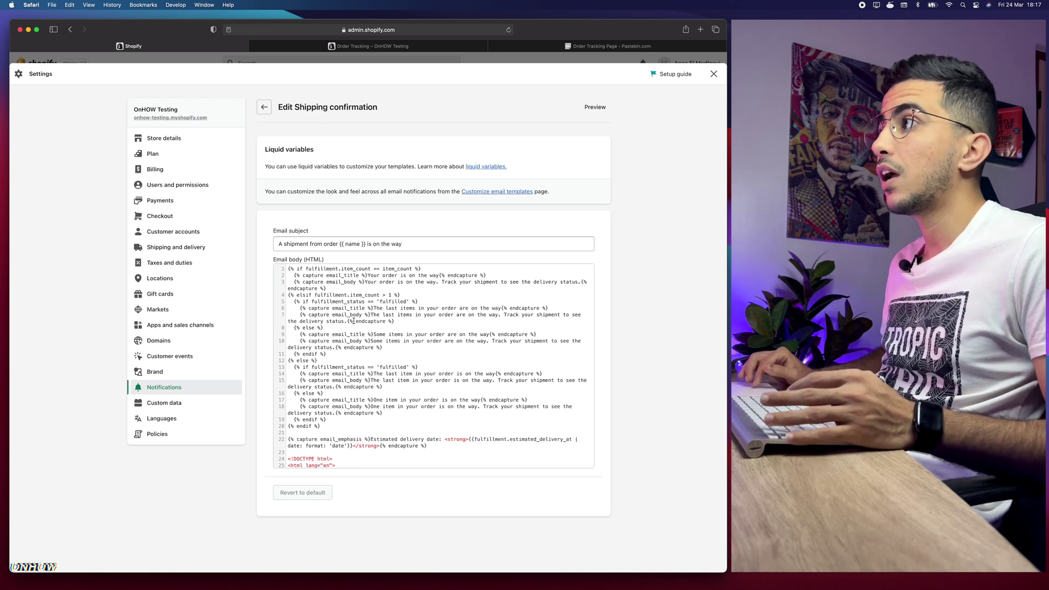
In Pastebin, read the line-34 note about changing the page URL.
click(580, 44)
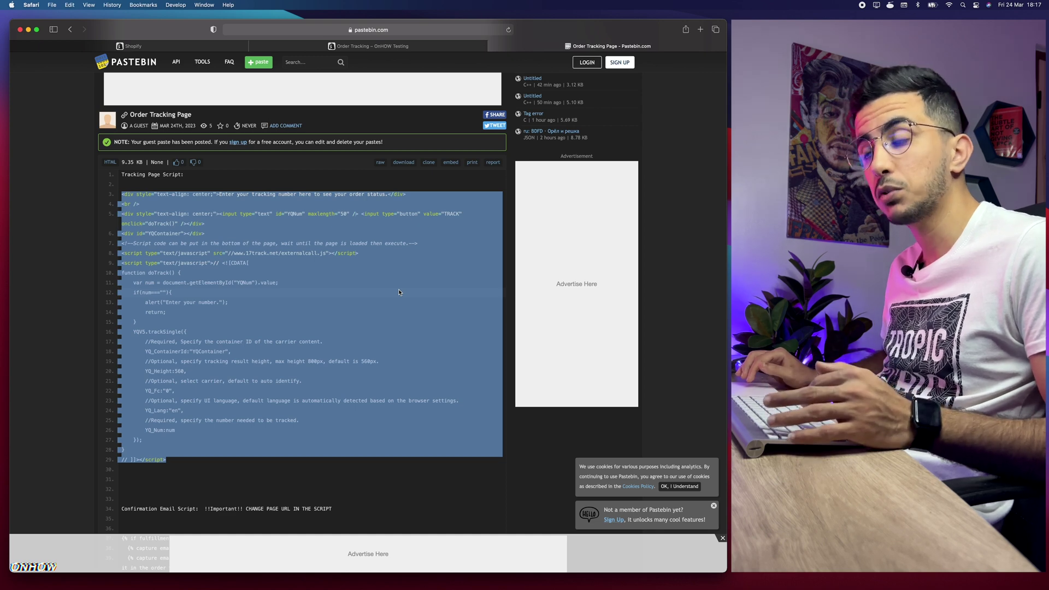
scroll(399, 293, down, 5)
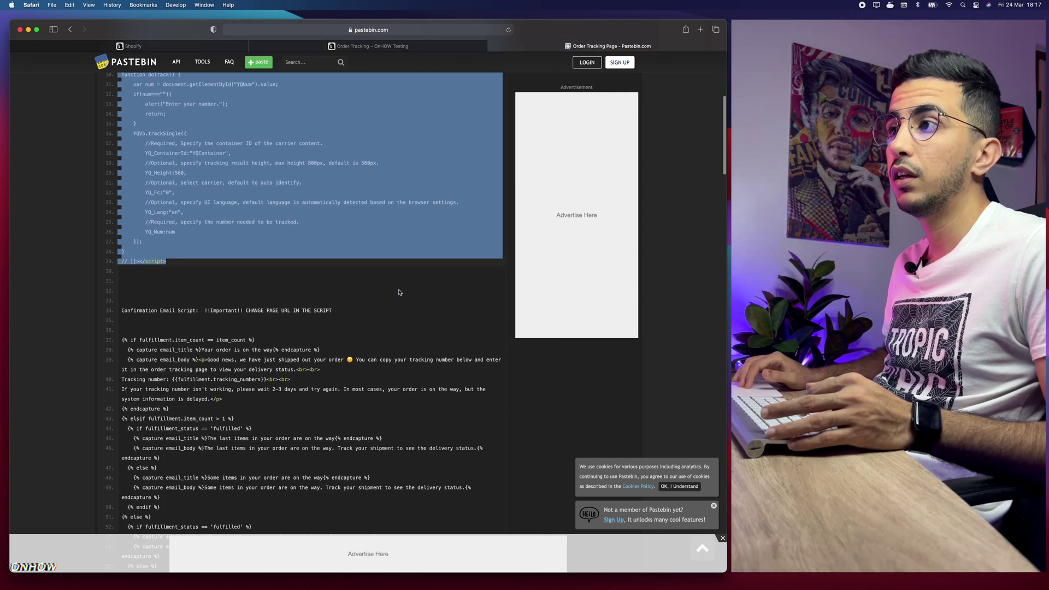
scroll(221, 161, up, 4)
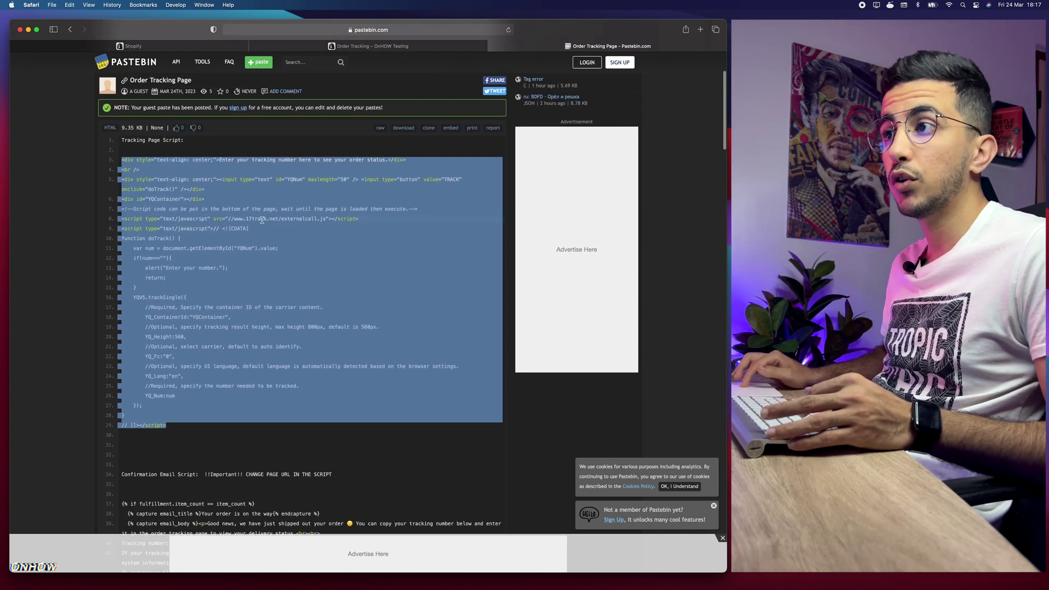
click(246, 272)
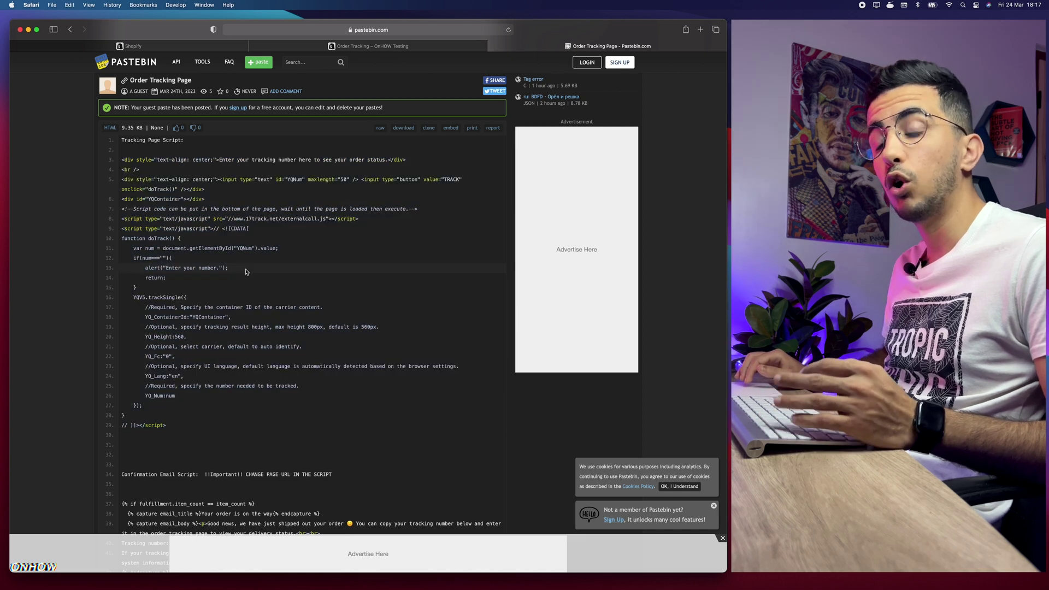
scroll(246, 271, down, 6)
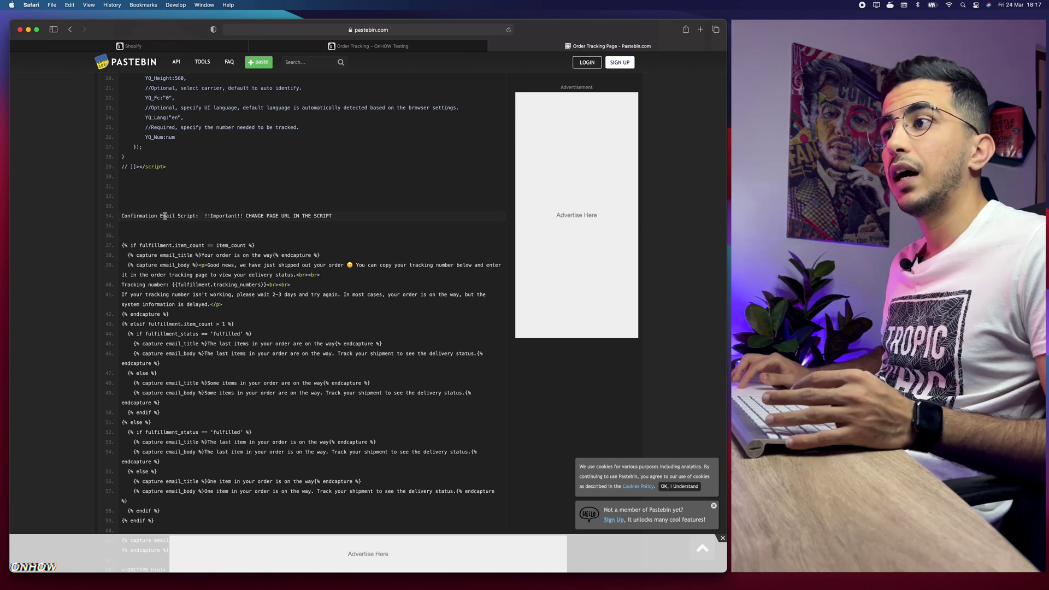
drag(204, 214, 342, 212)
click(343, 215)
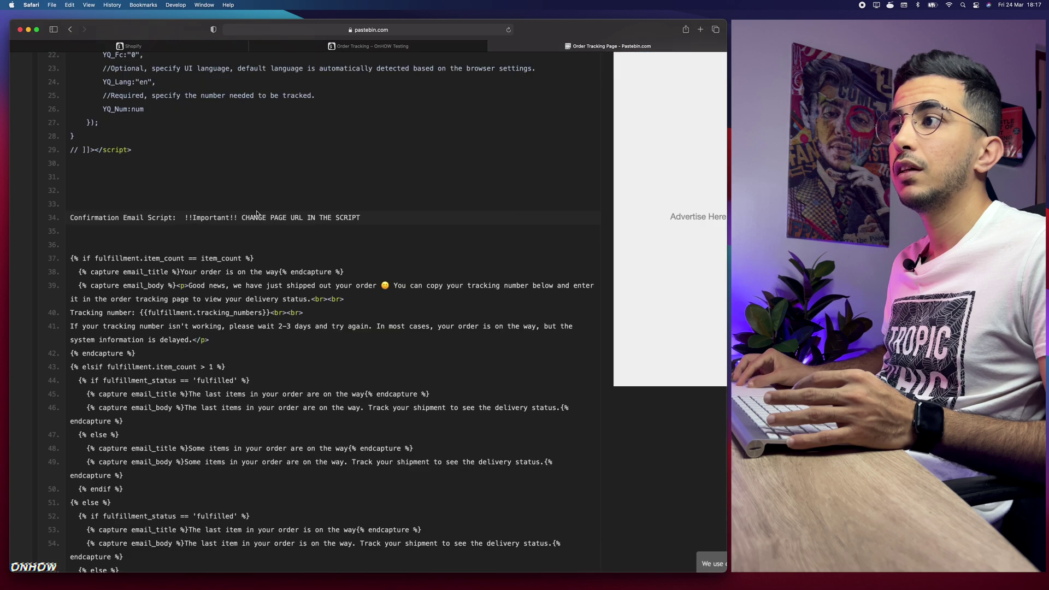
key(super+plus)
key(super+plus)
key(super+plus)
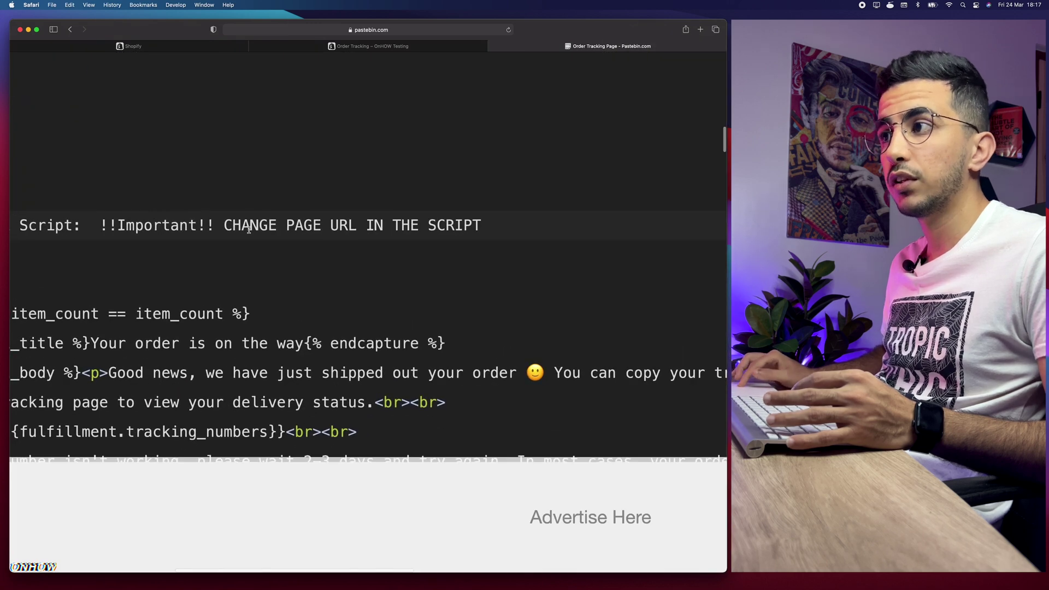
drag(249, 229, 490, 228)
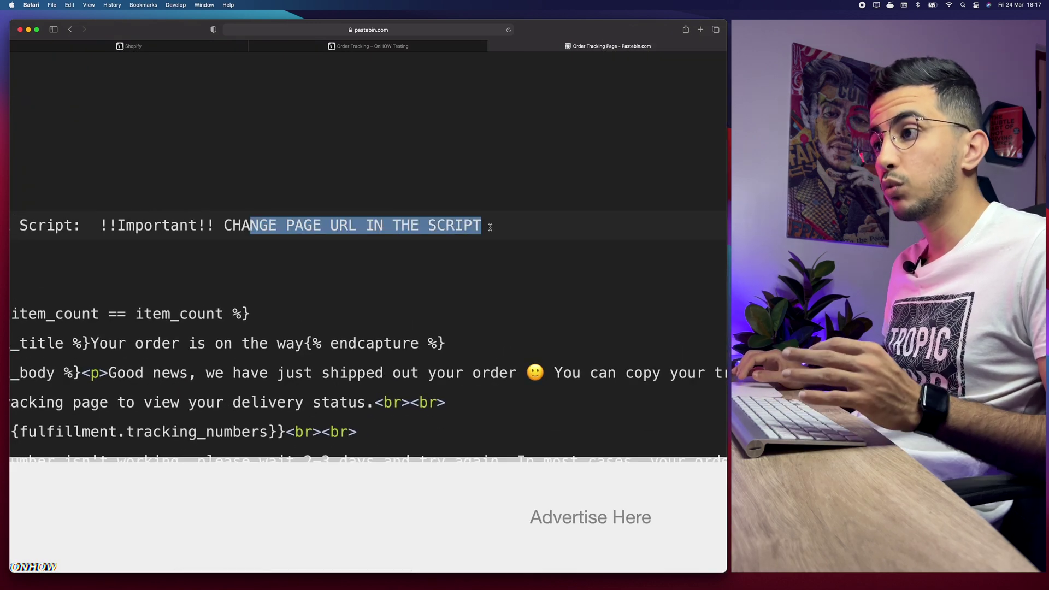
key(super+0)
key(super+minus)
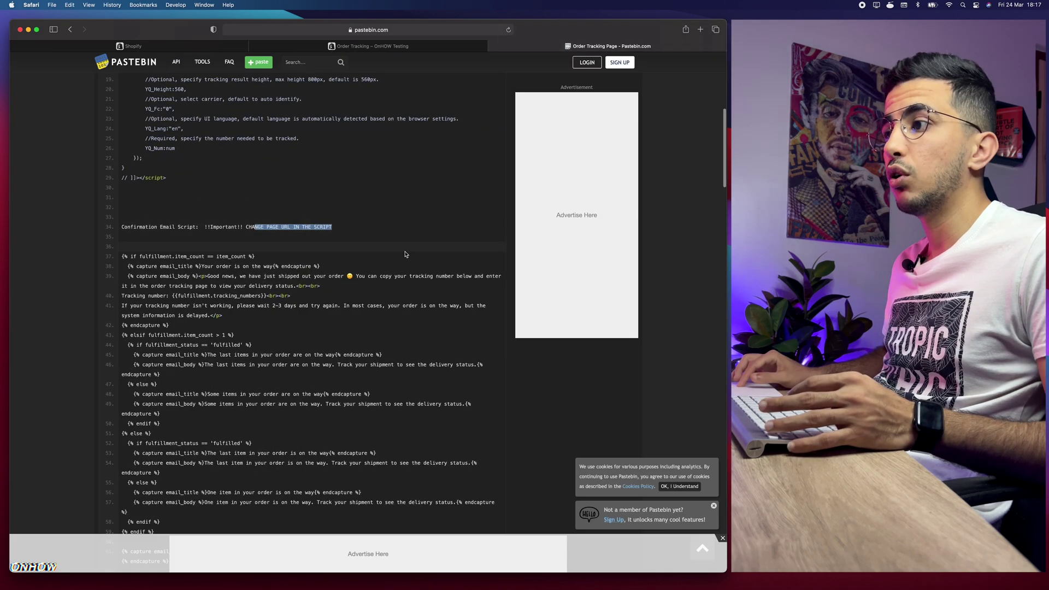
Look over the confirmation email script, including its placeholder tracking URL.
drag(120, 255, 356, 347)
scroll(356, 347, down, 10)
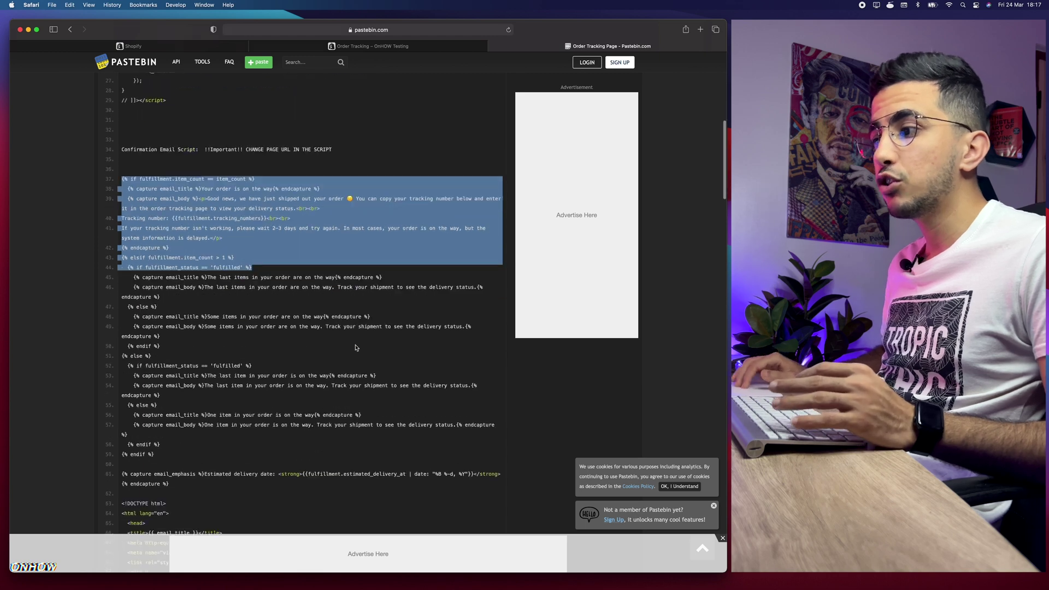
scroll(356, 347, down, 10)
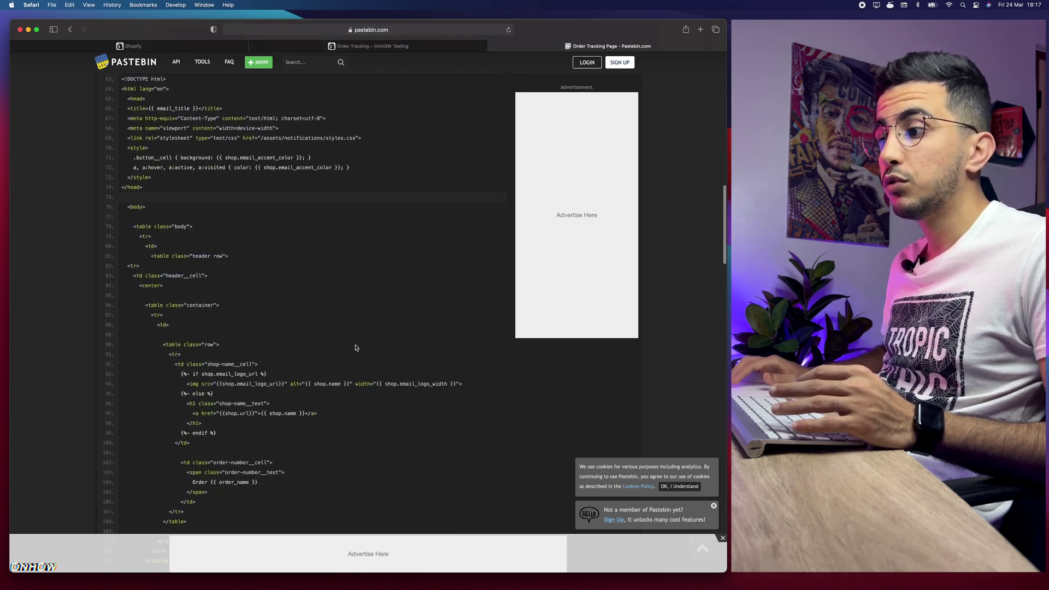
scroll(355, 347, down, 5)
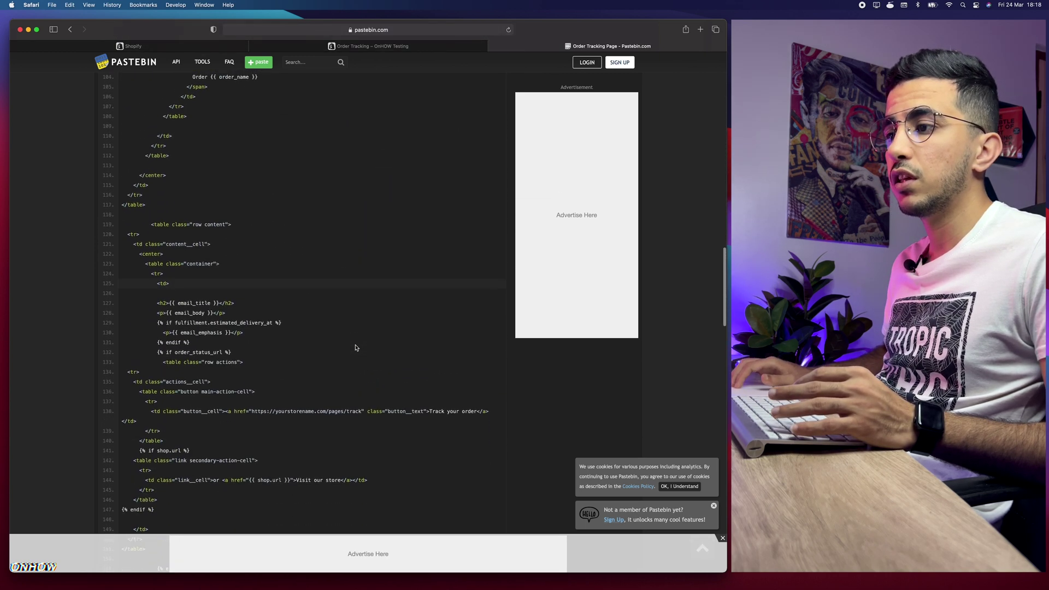
scroll(290, 296, up, 5)
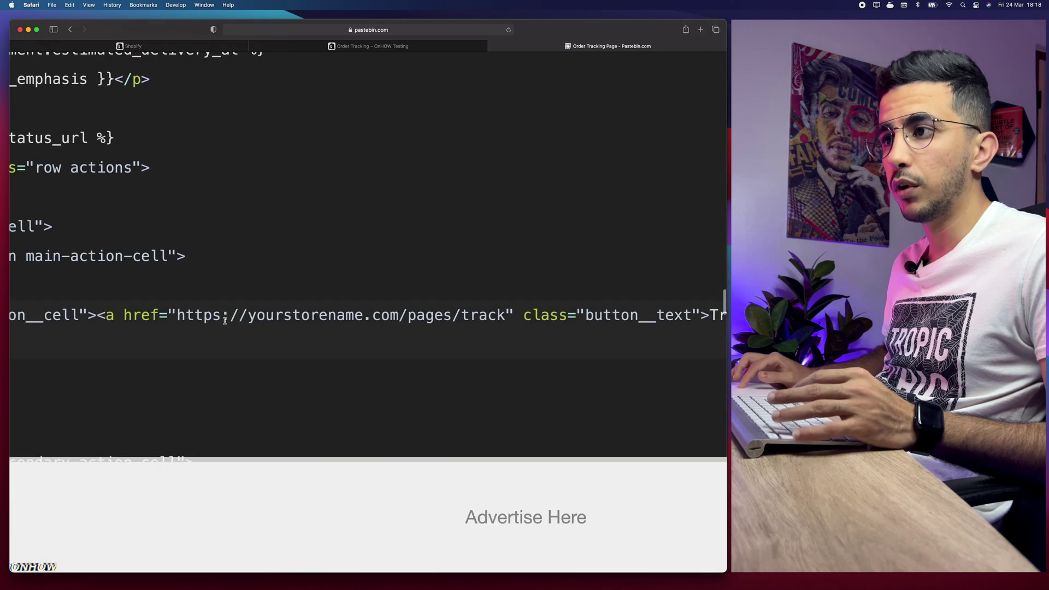
scroll(176, 317, down, 5)
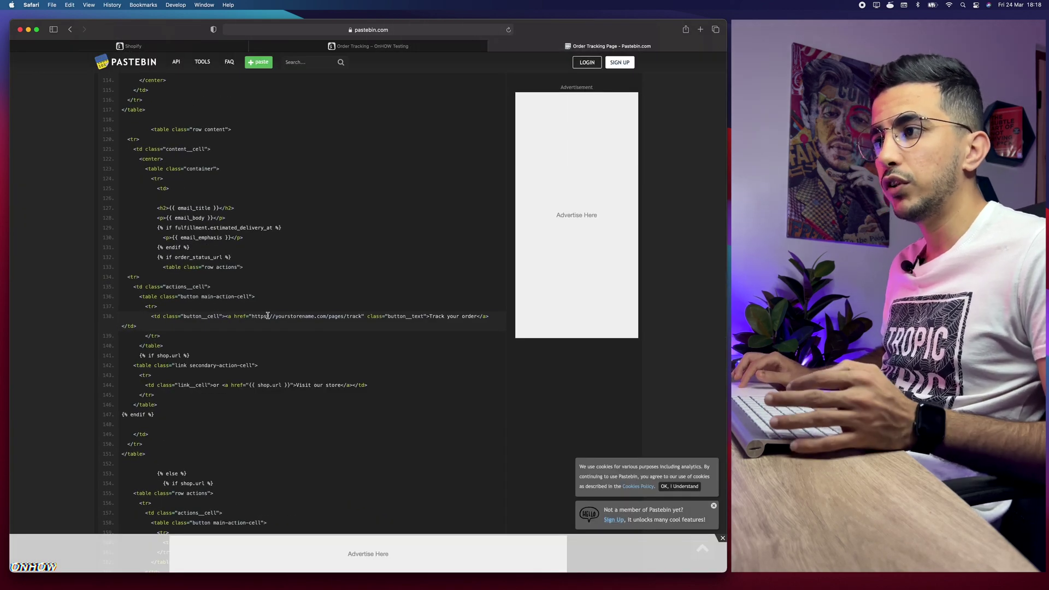
drag(252, 316, 360, 317)
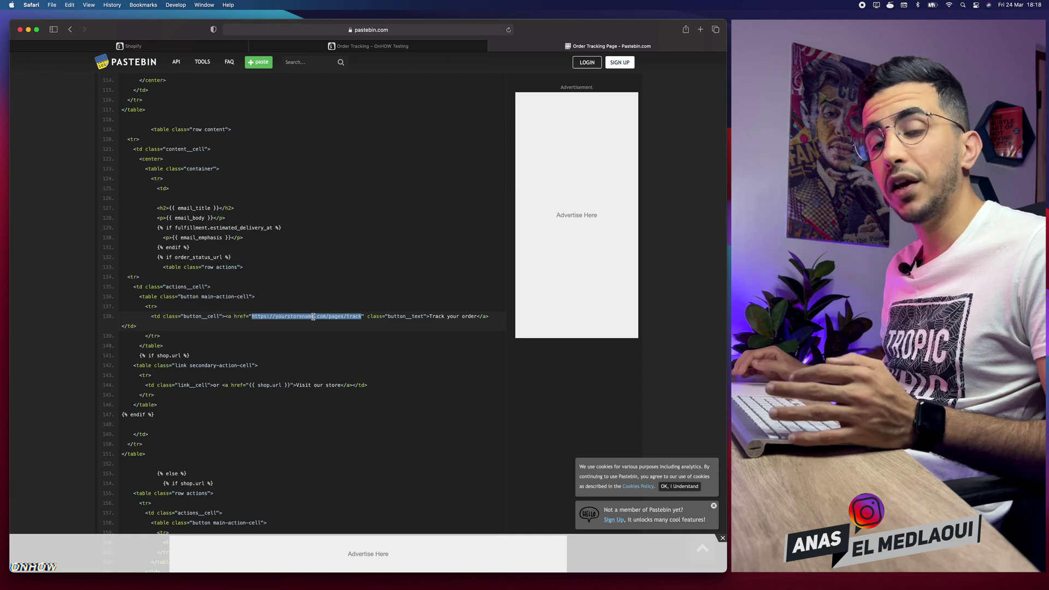
scroll(279, 256, up, 15)
scroll(279, 256, up, 12)
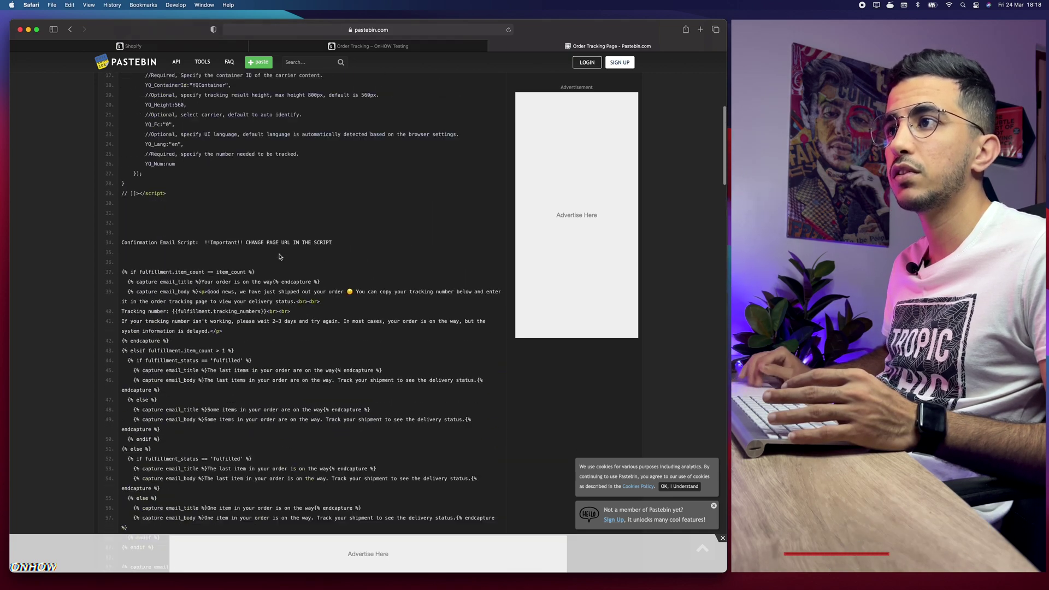
Copy the confirmation email script, lines 37–278, and return to the Shopify editor.
drag(122, 316, 152, 307)
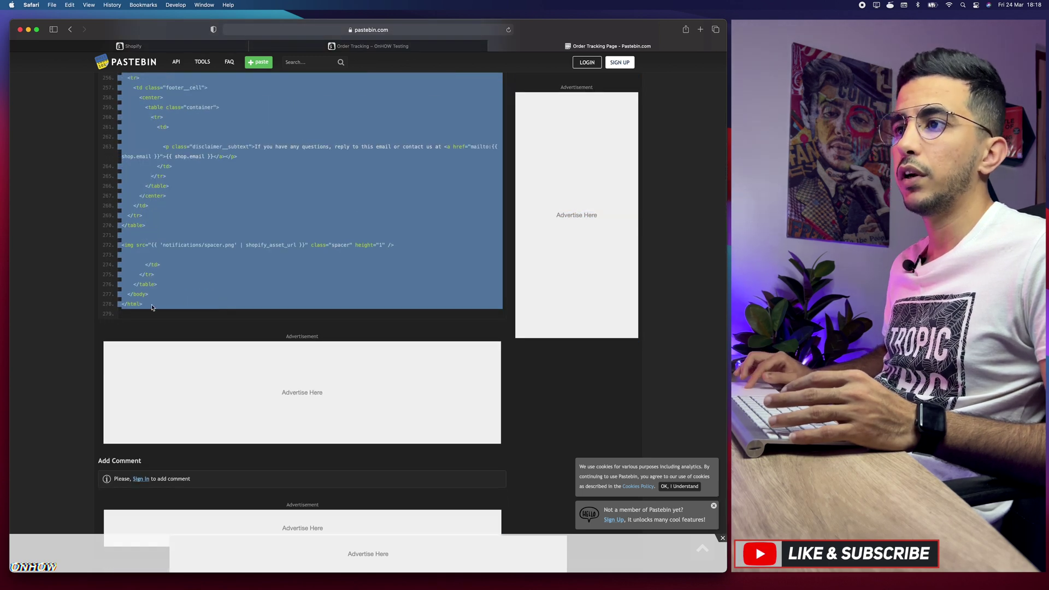
right_click(189, 243)
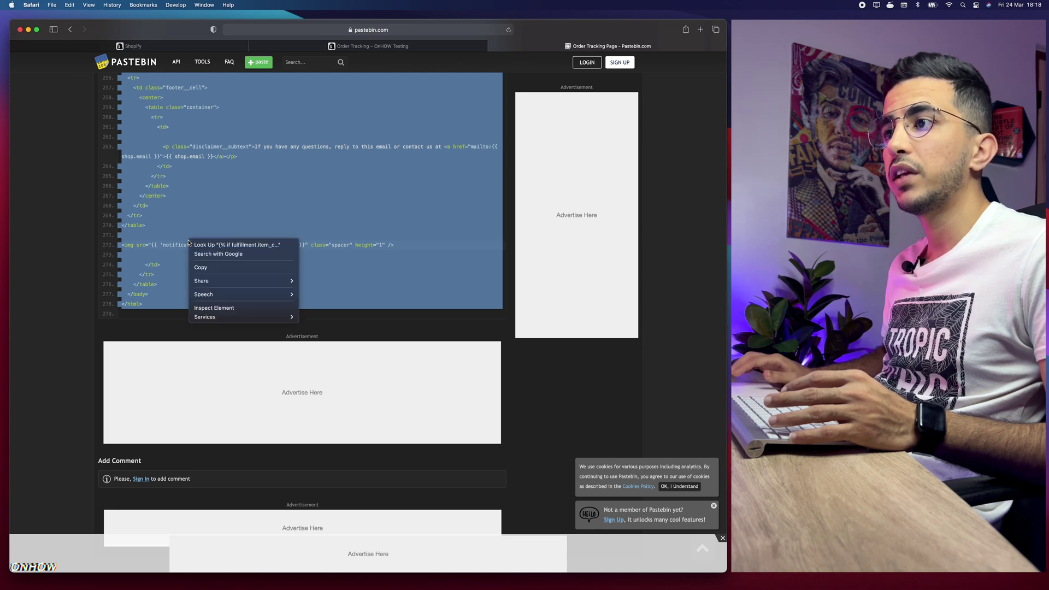
click(205, 266)
right_click(214, 222)
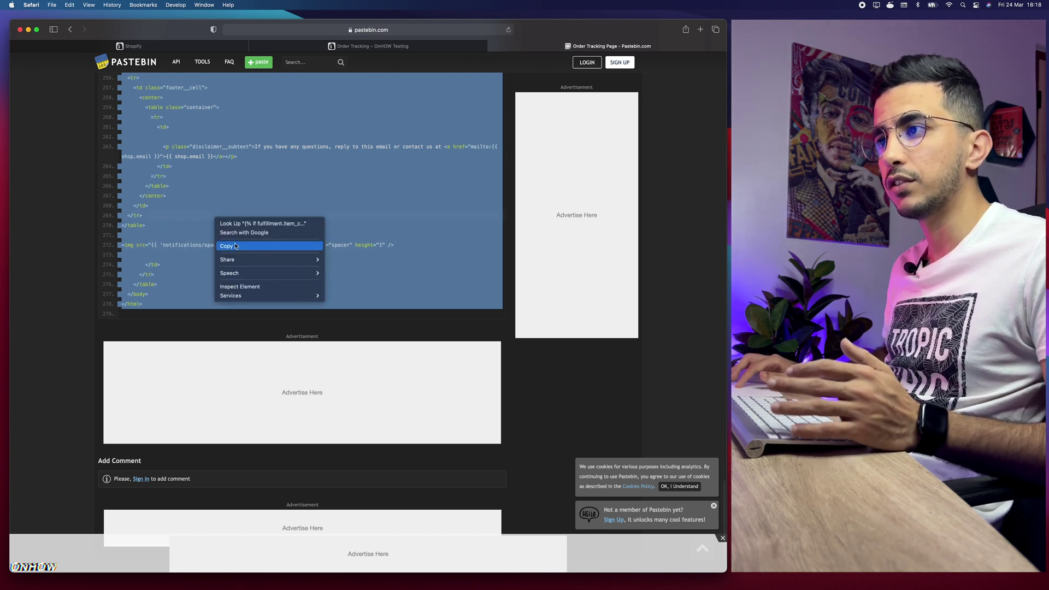
click(236, 249)
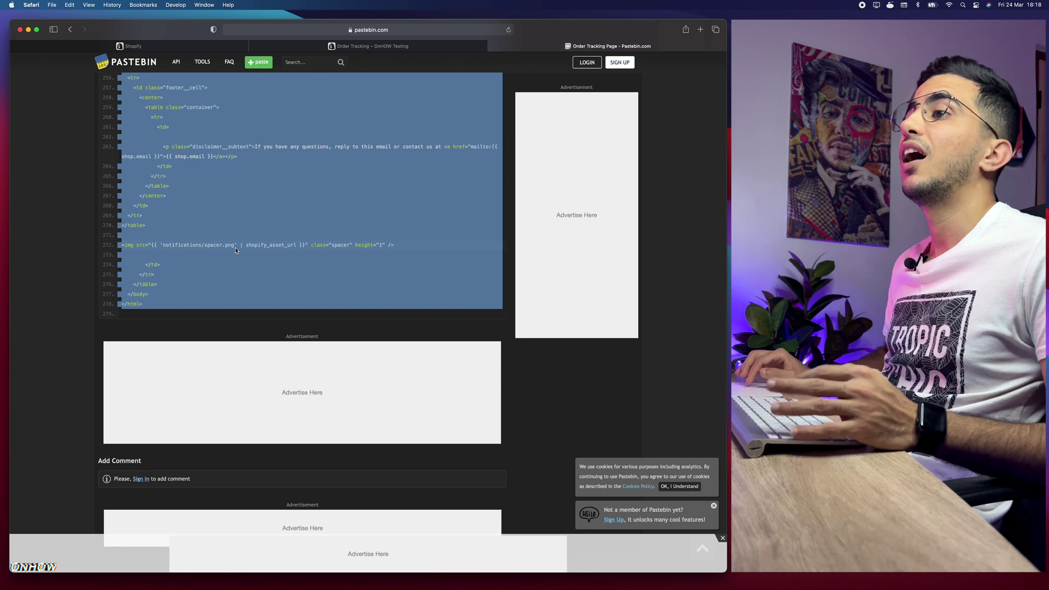
click(188, 45)
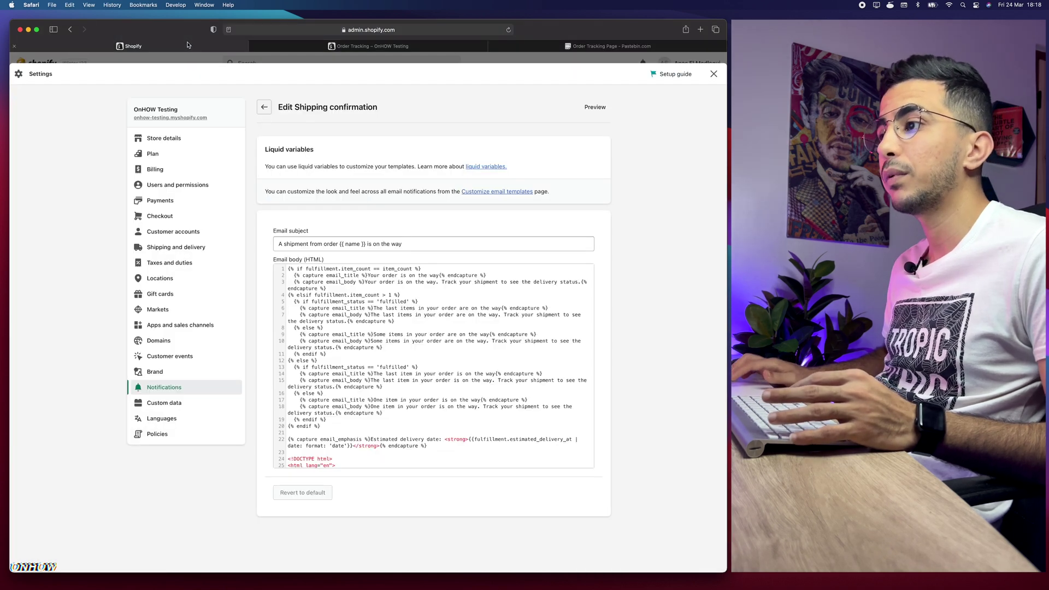
Replace the entire email body HTML with the copied confirmation script.
click(361, 366)
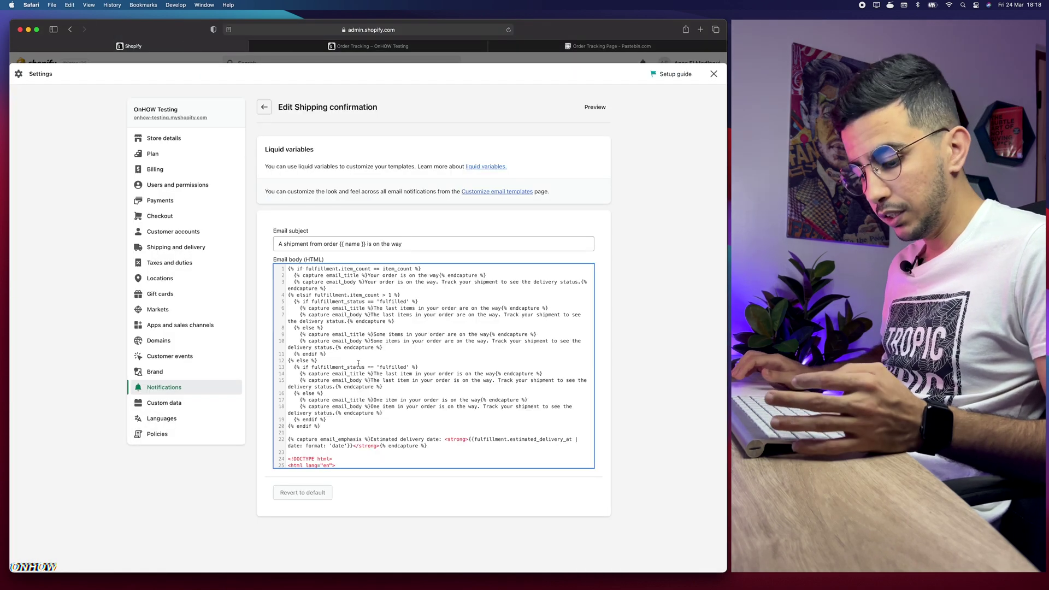
key(super+a)
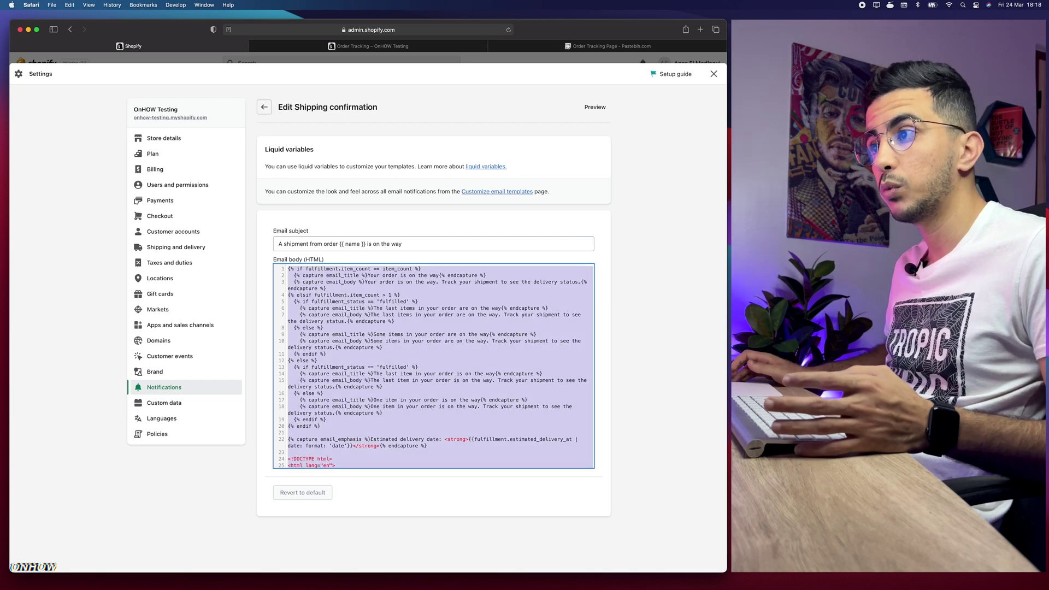
key(BackSpace)
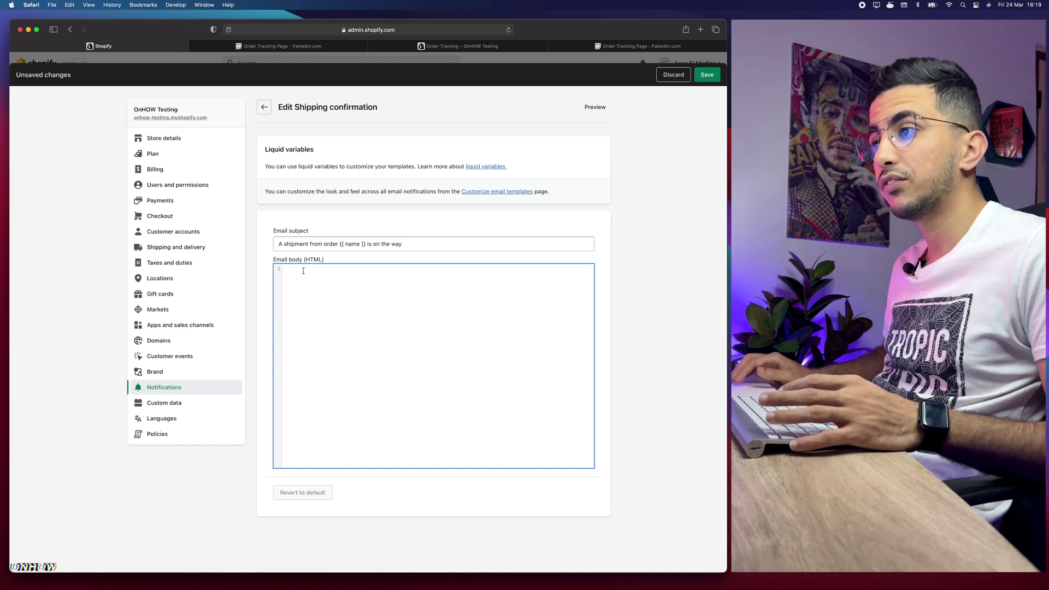
key(super+v)
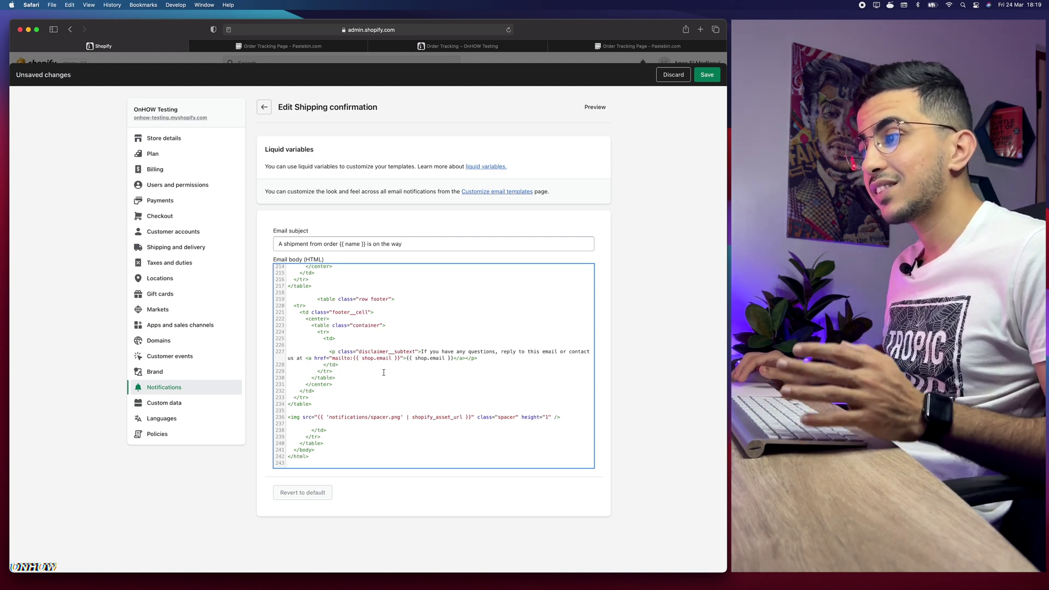
Locate the placeholder tracking URL on line 102, then bring up the storefront tracking page.
scroll(383, 373, up, 10)
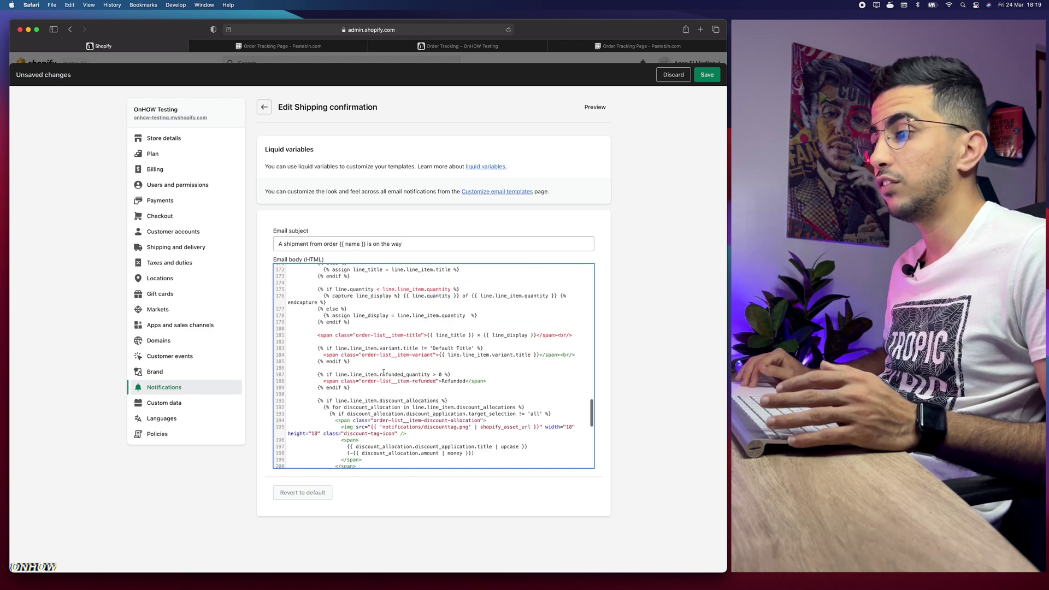
scroll(384, 373, up, 4)
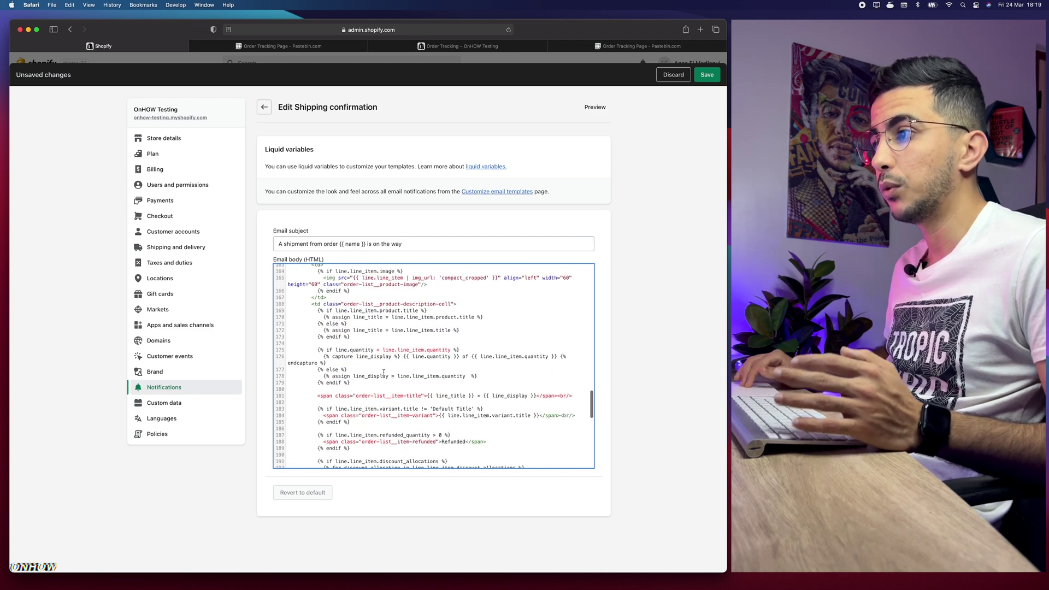
scroll(383, 372, up, 6)
scroll(384, 373, up, 10)
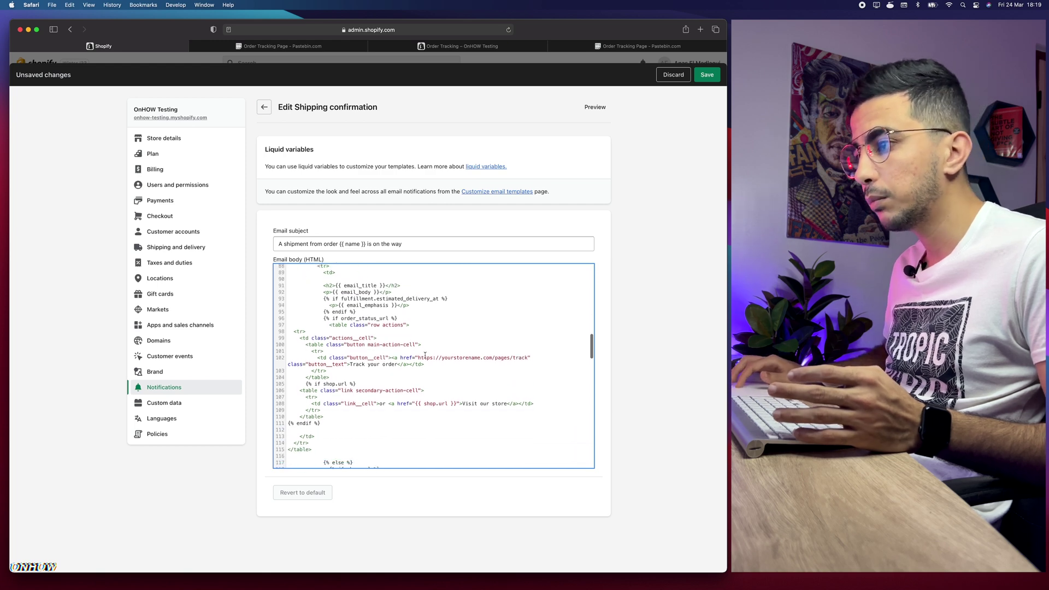
drag(418, 357, 528, 358)
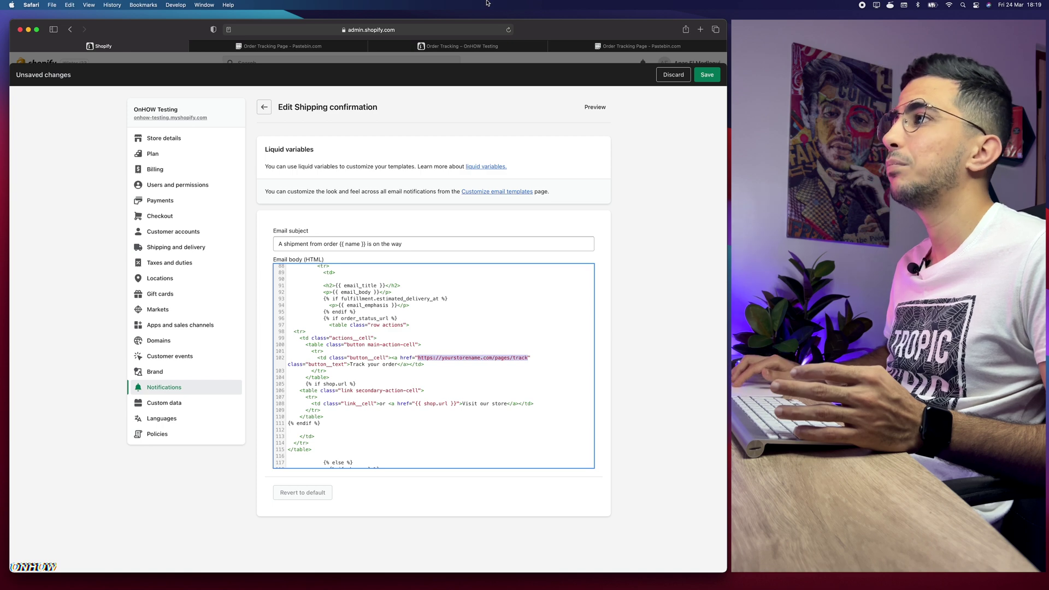
click(474, 47)
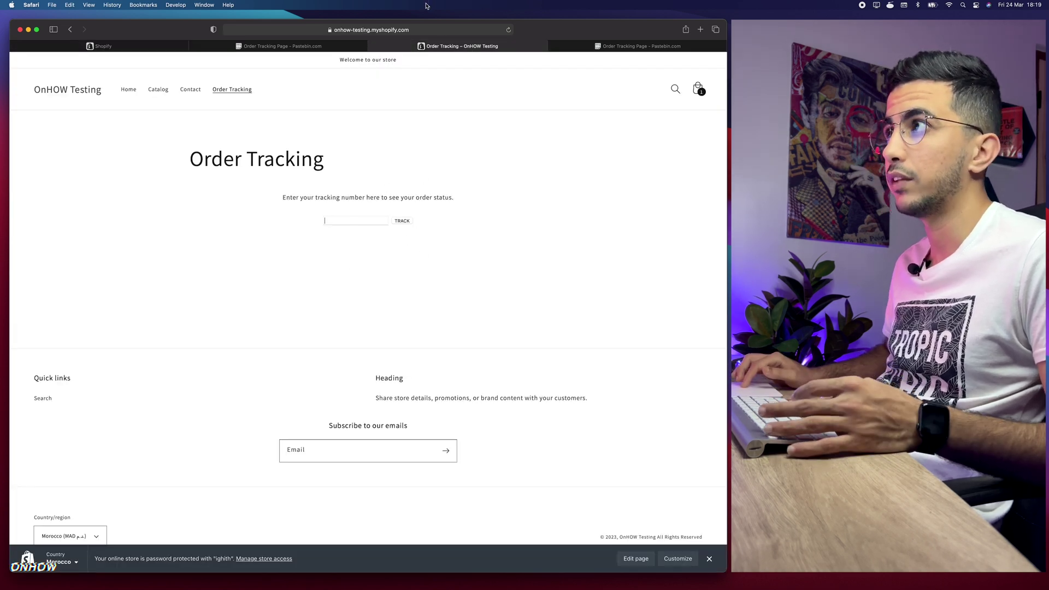
click(426, 31)
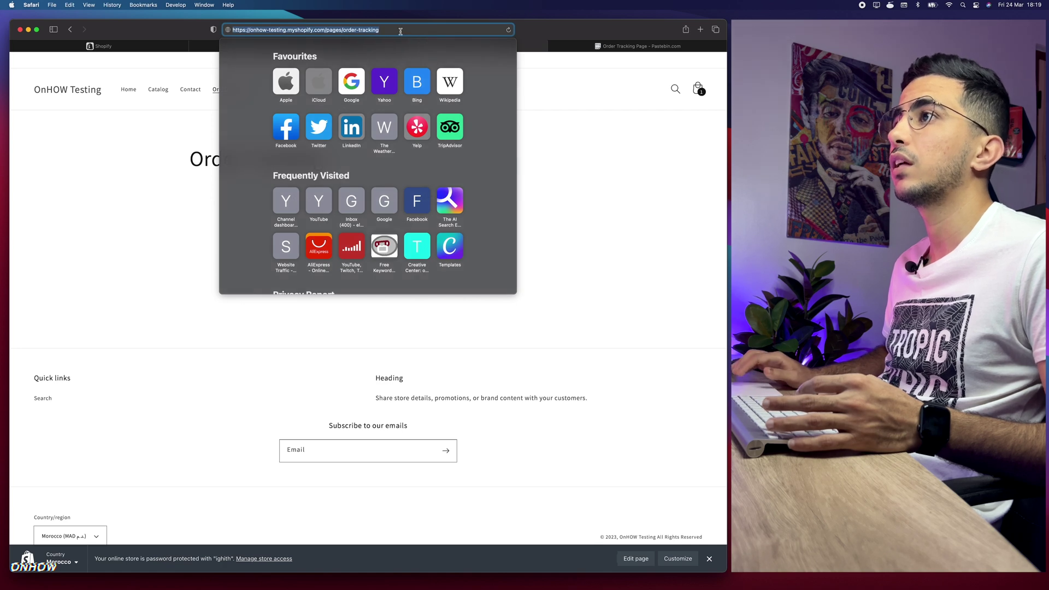
right_click(400, 32)
click(432, 48)
click(132, 164)
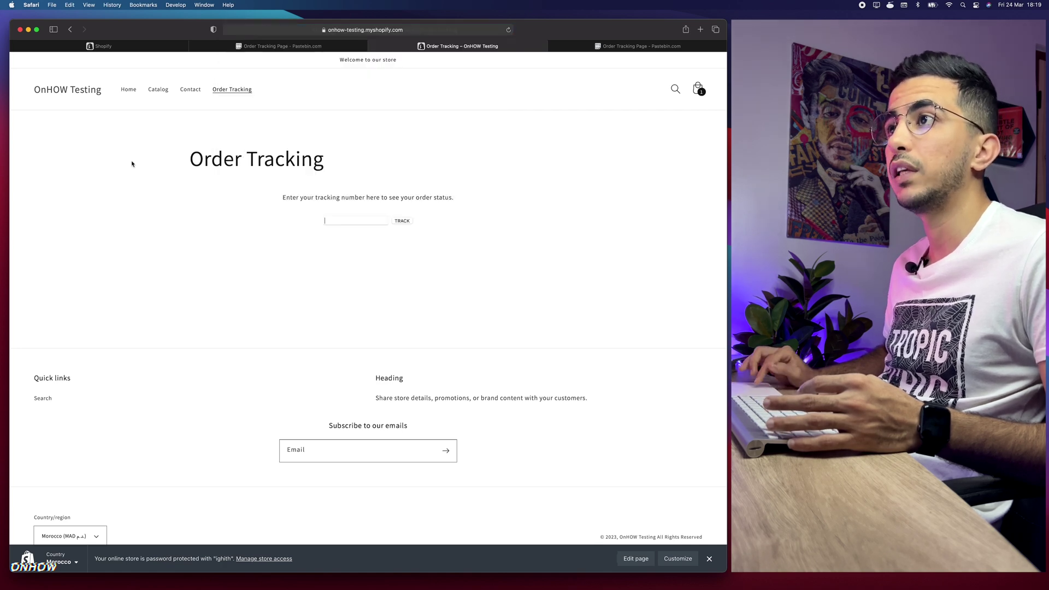
click(114, 48)
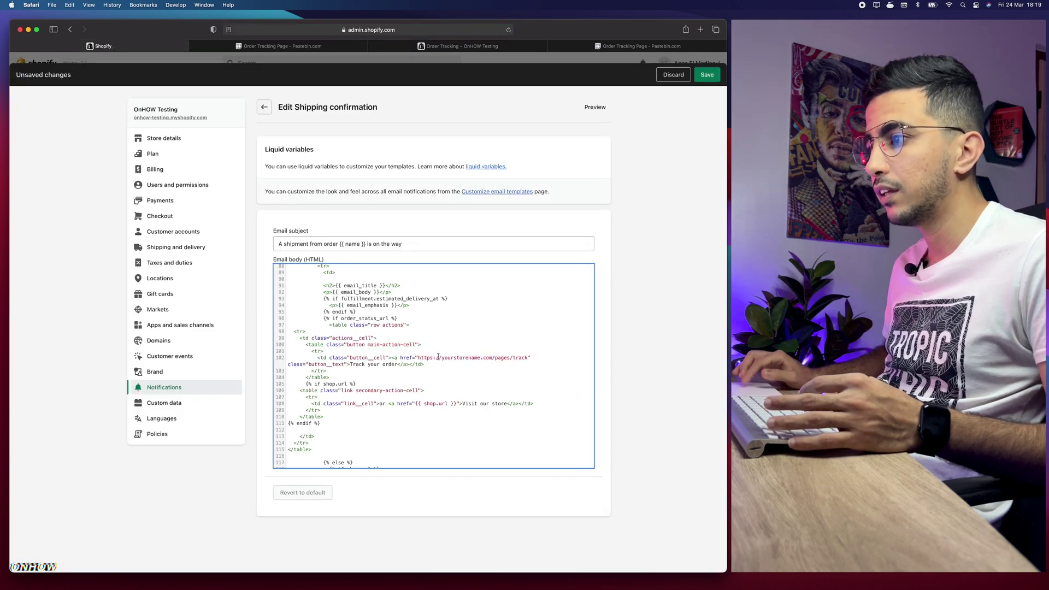
Replace line 102's placeholder link URL with the order-tracking address and save the template.
drag(419, 358, 528, 357)
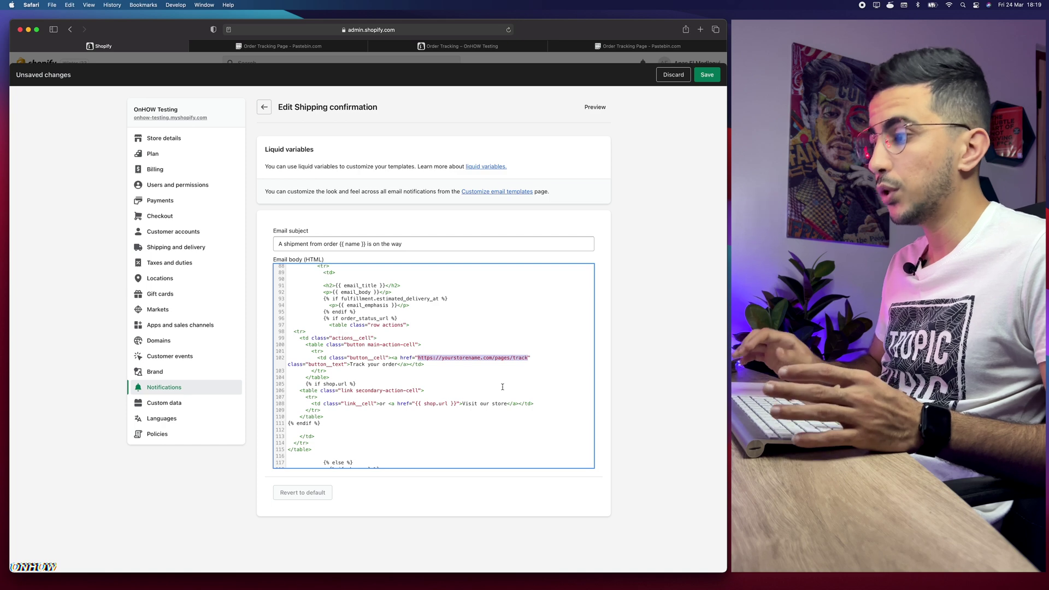
key(BackSpace)
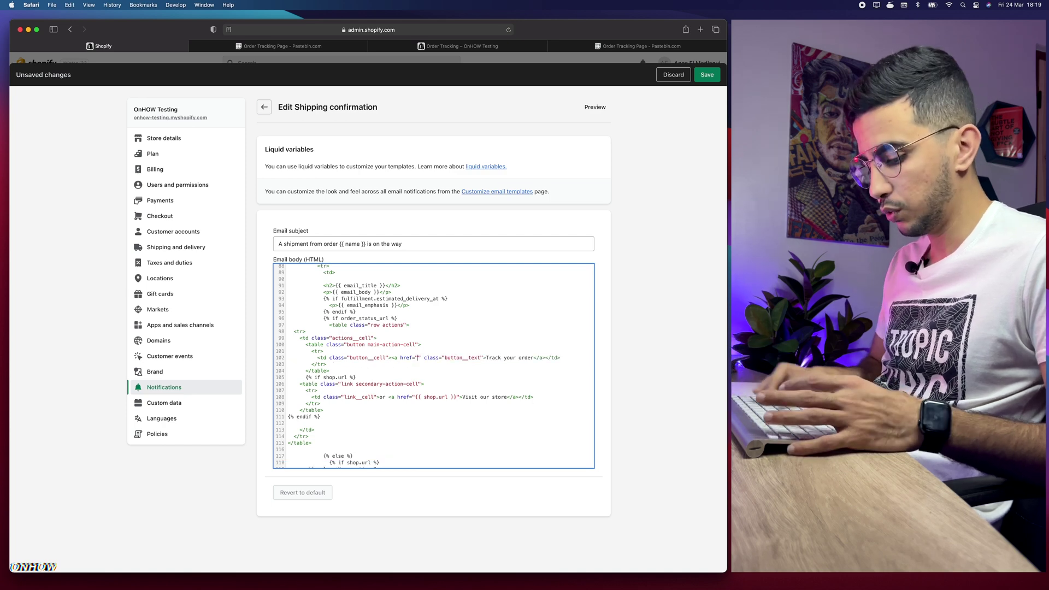
key(super+v)
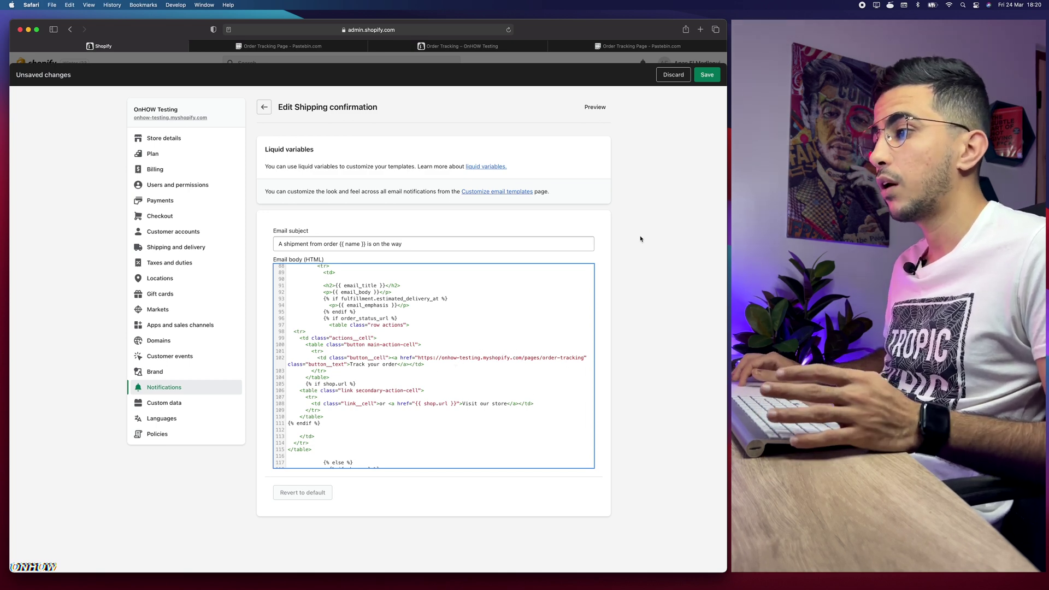
click(706, 75)
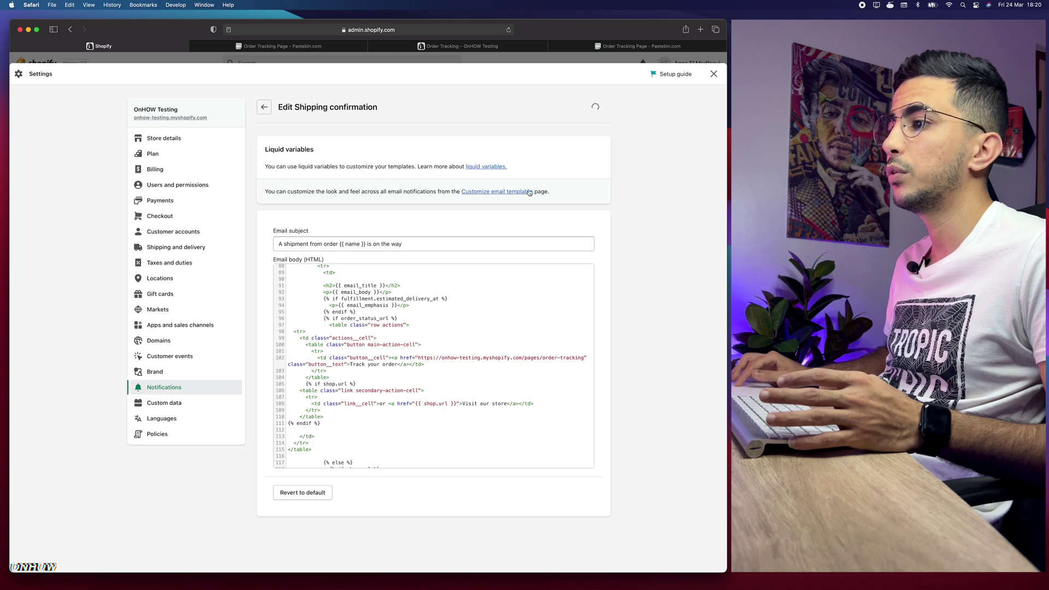
Preview the Shipping confirmation email to see its Track your order button.
click(595, 108)
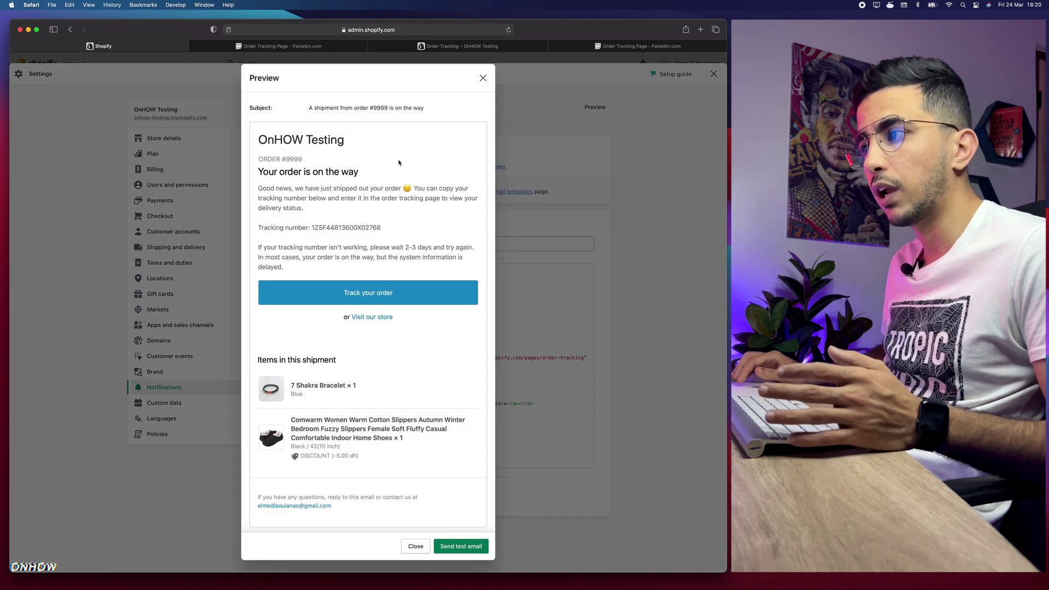